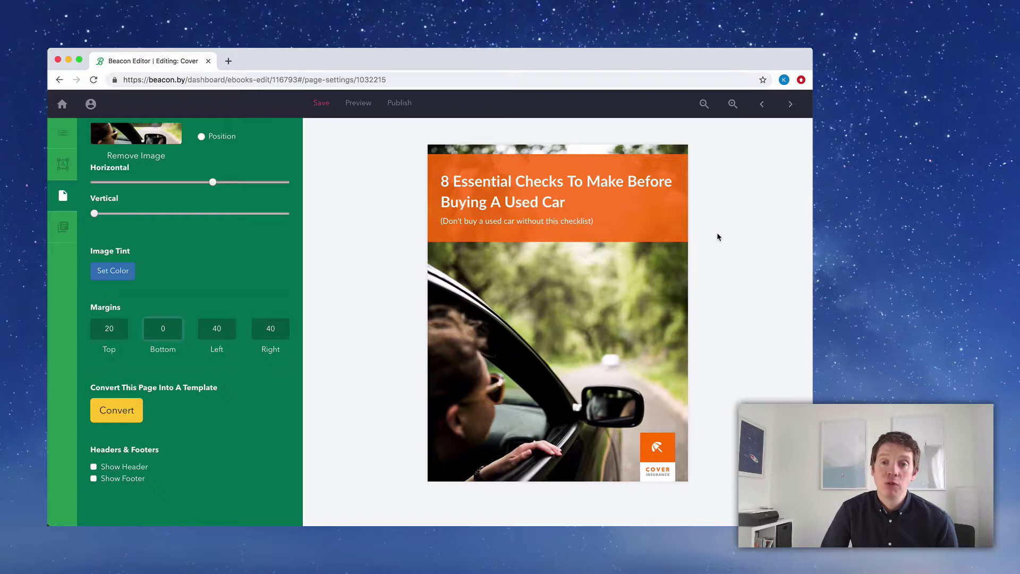
Go to the ebook's Introduction page, which still has its template text.
{"action": "left_click", "coordinate": [790, 104]}
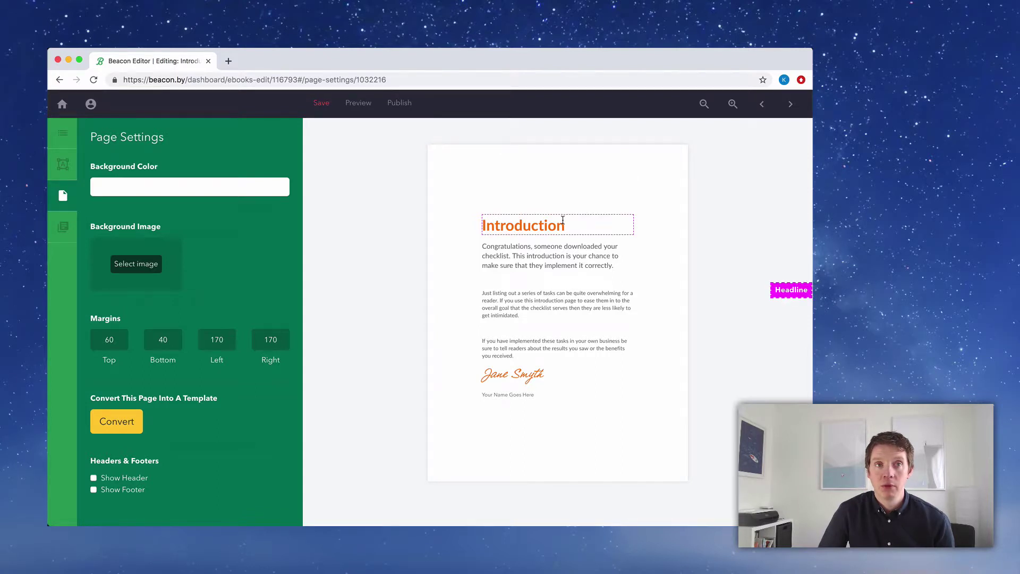
Replace the intro paragraph with text beginning 'Buying a used car is a great way to find a bargain'.
{"action": "triple_click", "coordinate": [553, 253]}
{"action": "type", "text": "Bu"}
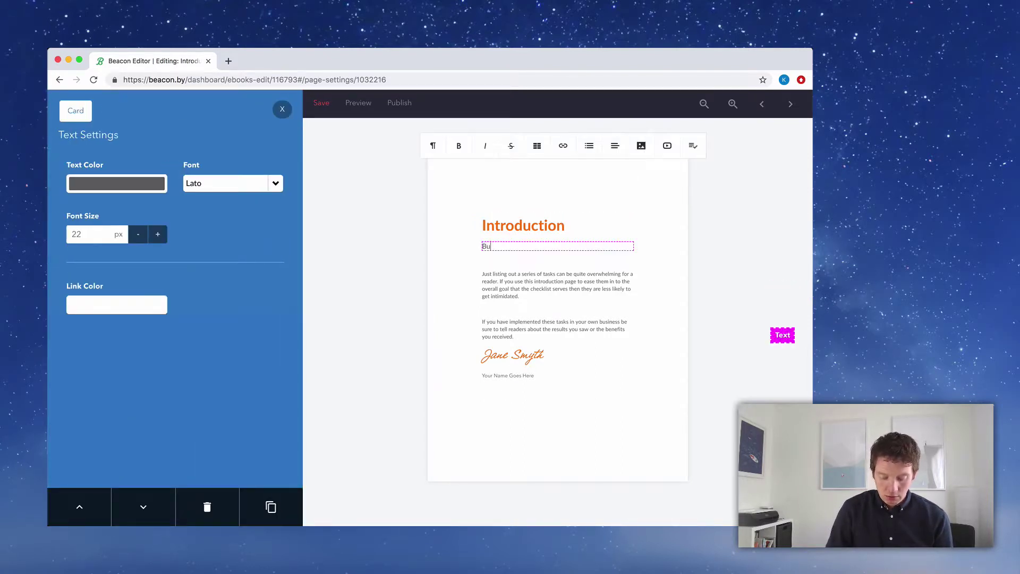
{"action": "type", "text": "ying a us"}
{"action": "key", "text": "BackSpace"}
{"action": "type", "text": "a used"}
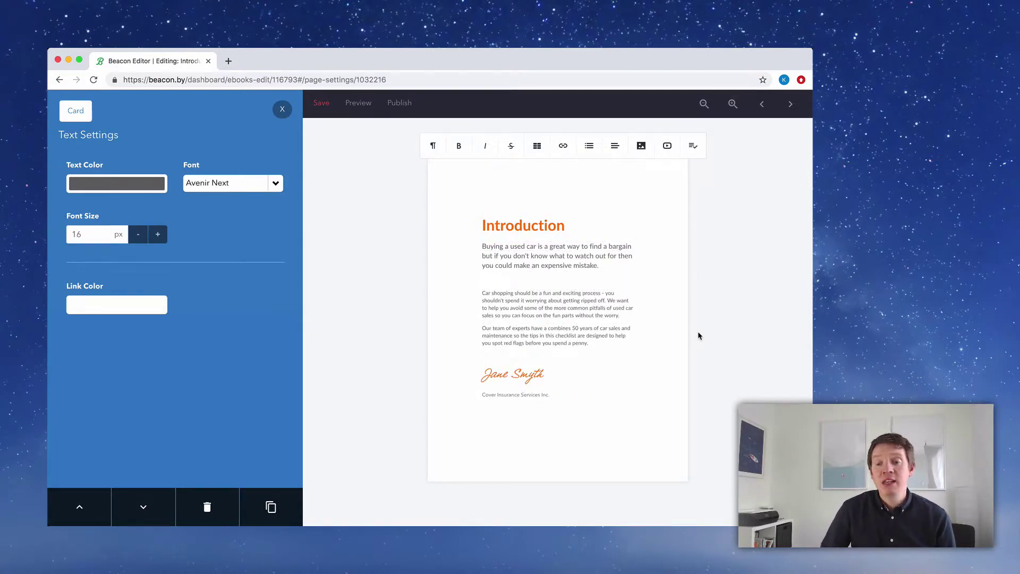
{"action": "left_click", "coordinate": [699, 335]}
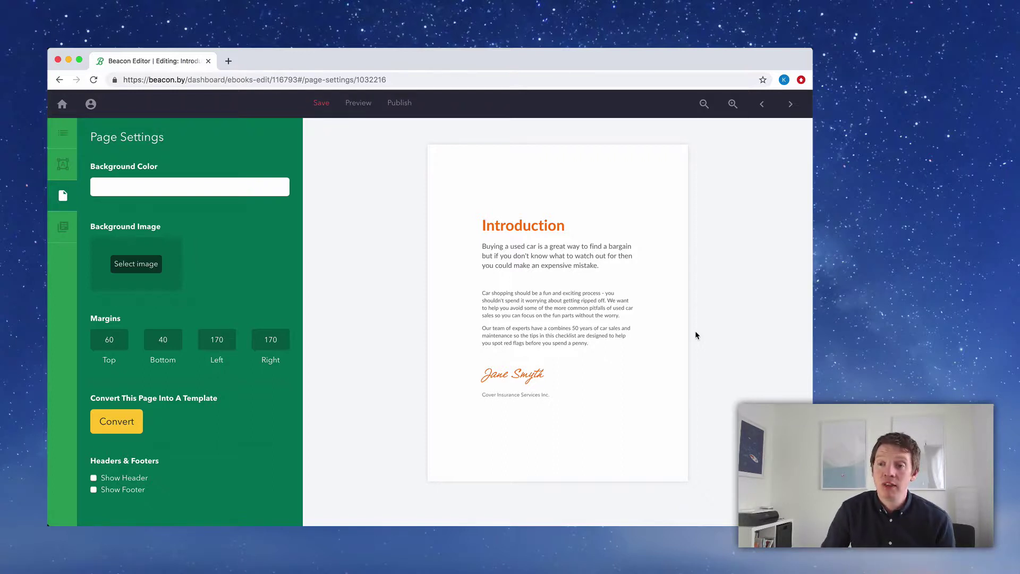
Move on to the Checklist Title page with its orange box of ten placeholder items.
{"action": "left_click", "coordinate": [792, 104]}
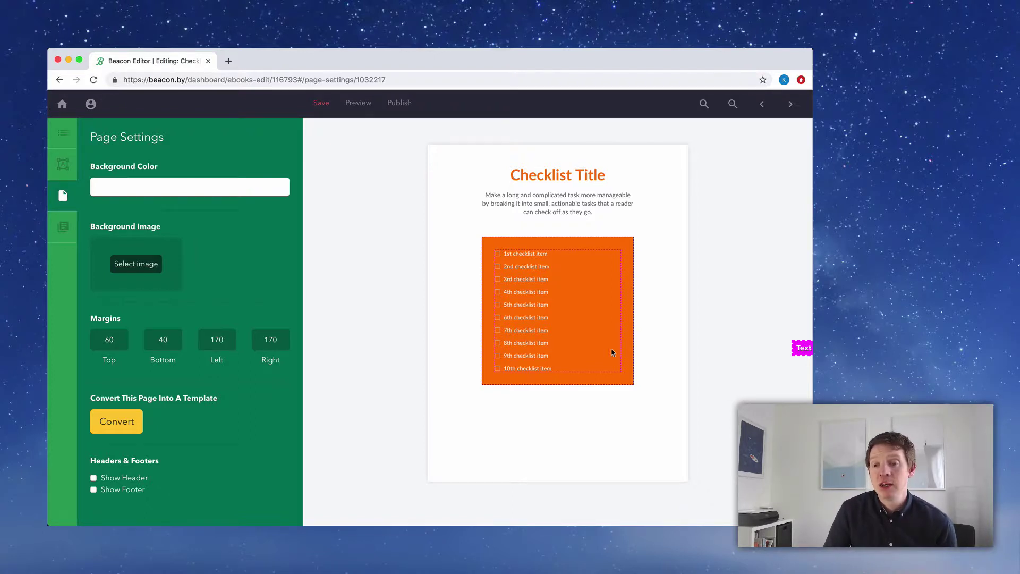
Delete the 'Checklist Title' heading and the explanatory paragraph beneath it.
{"action": "left_click", "coordinate": [614, 179]}
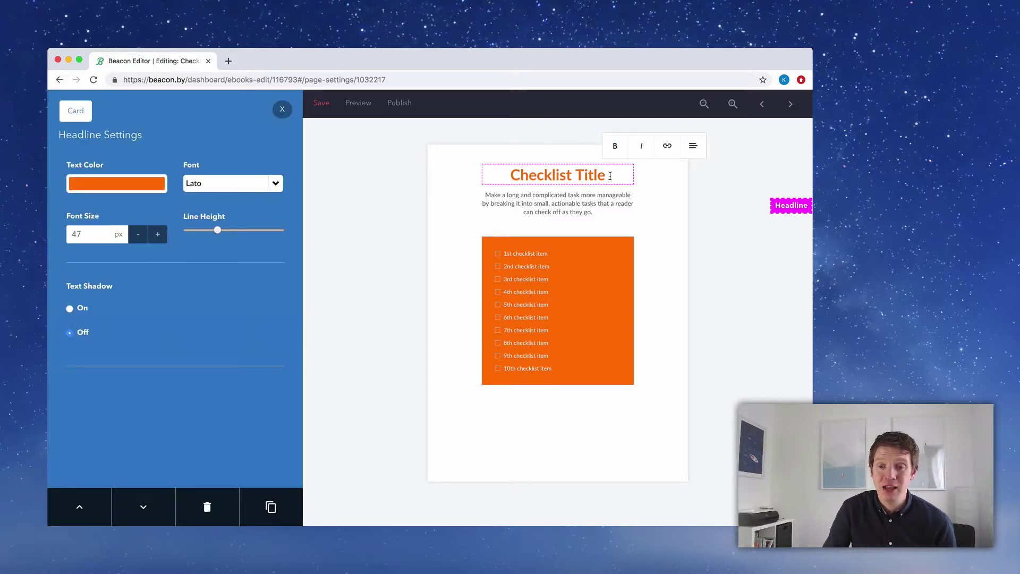
{"action": "left_click", "coordinate": [206, 509]}
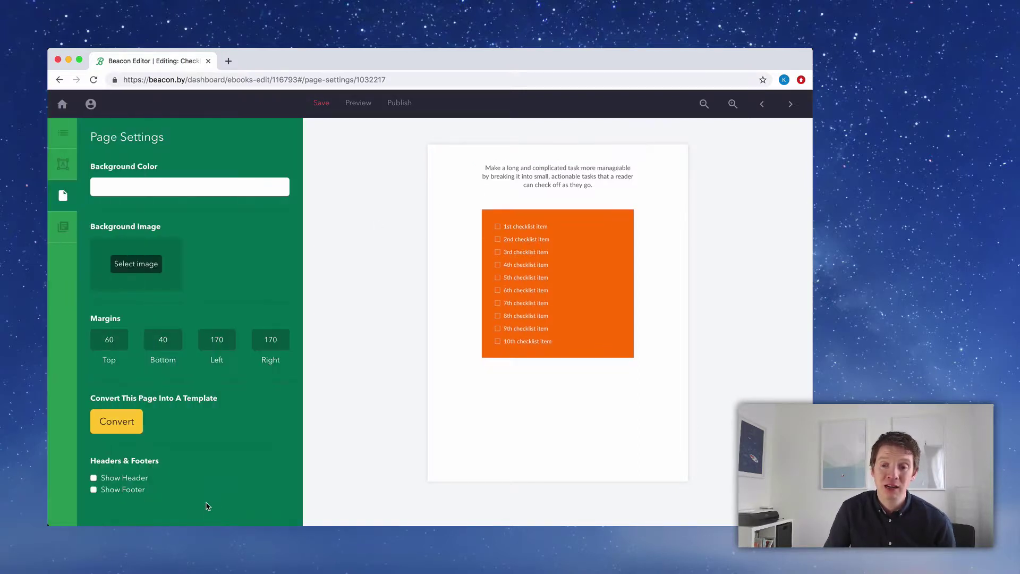
{"action": "left_click", "coordinate": [498, 186]}
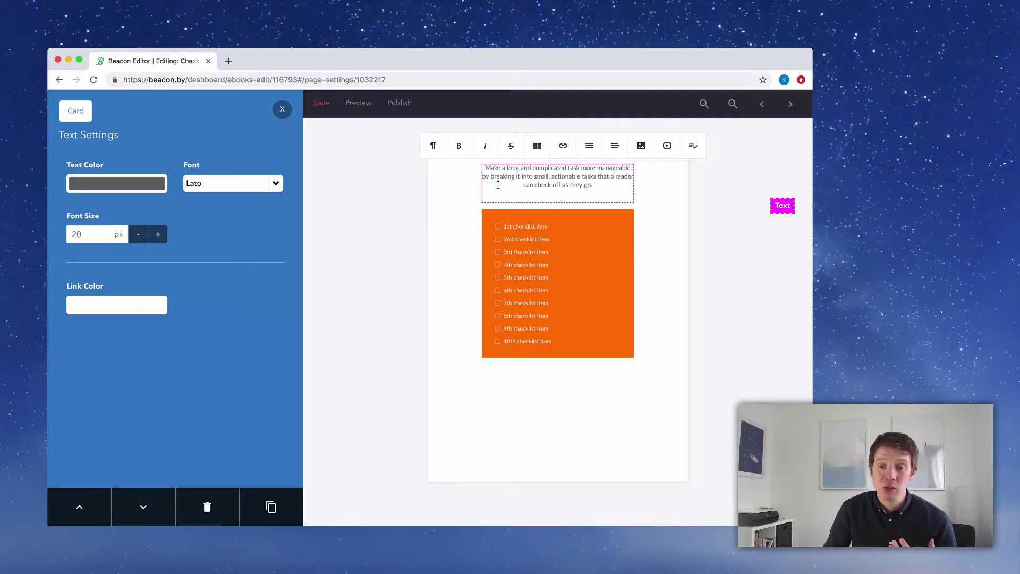
{"action": "left_click", "coordinate": [207, 509]}
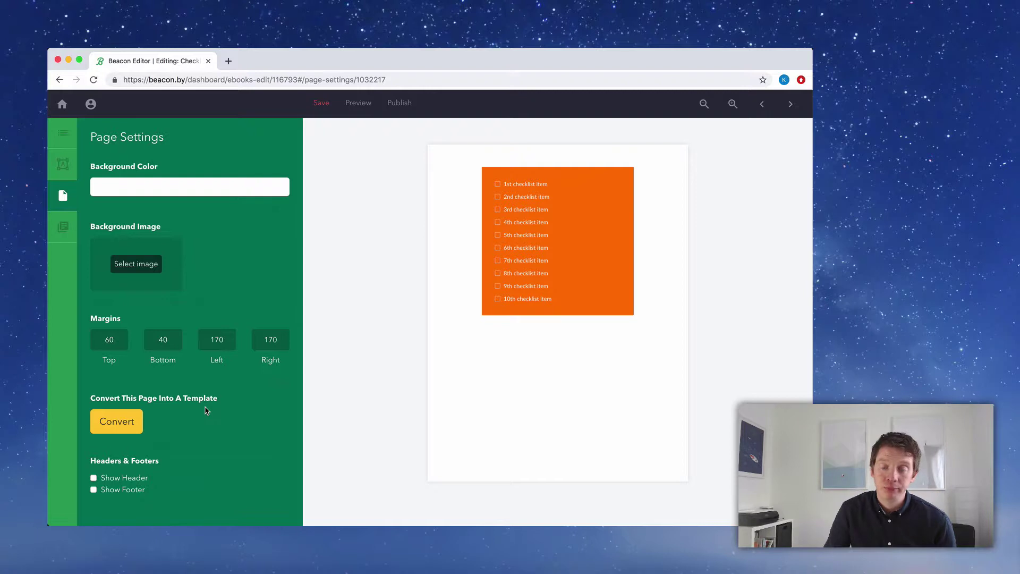
Remove checklist items 2–10 and rename the remaining item to 'Tyres'.
{"action": "left_click", "coordinate": [559, 301]}
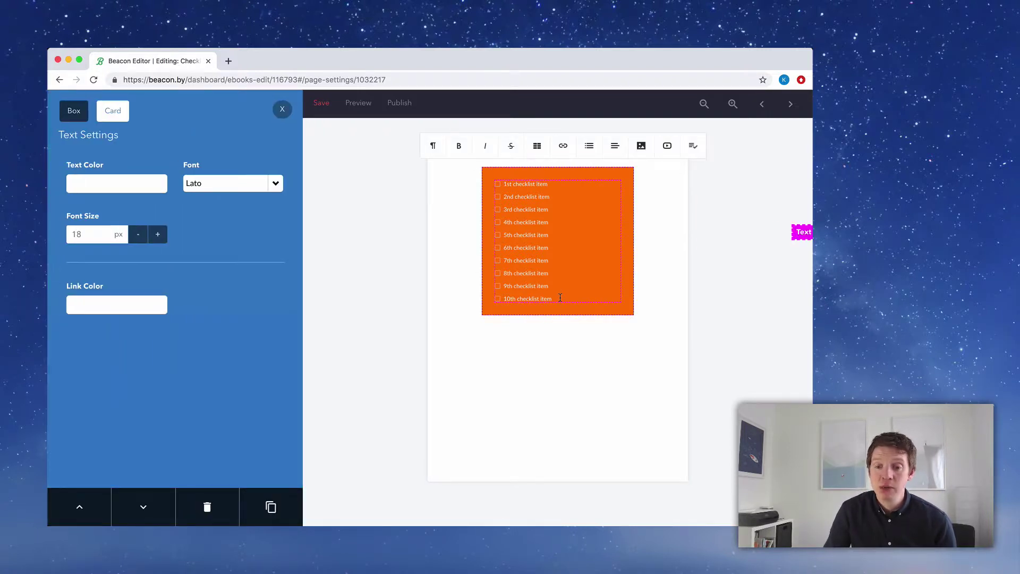
{"action": "left_click_drag", "start_coordinate": [520, 232], "coordinate": [505, 198]}
{"action": "key", "text": "BackSpace"}
{"action": "key", "text": "BackSpace"}
{"action": "key", "text": "BackSpace"}
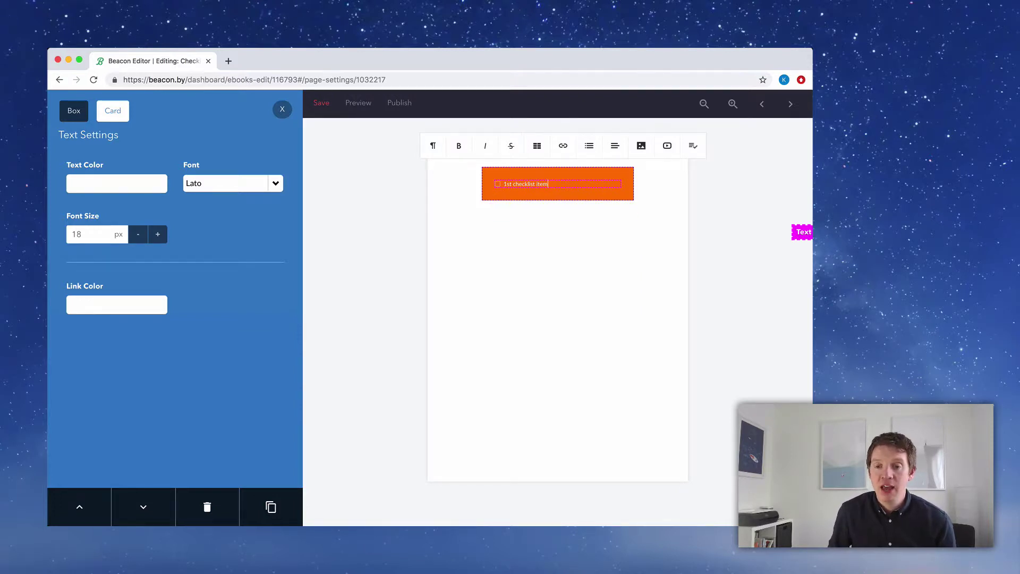
{"action": "key", "text": "super+a"}
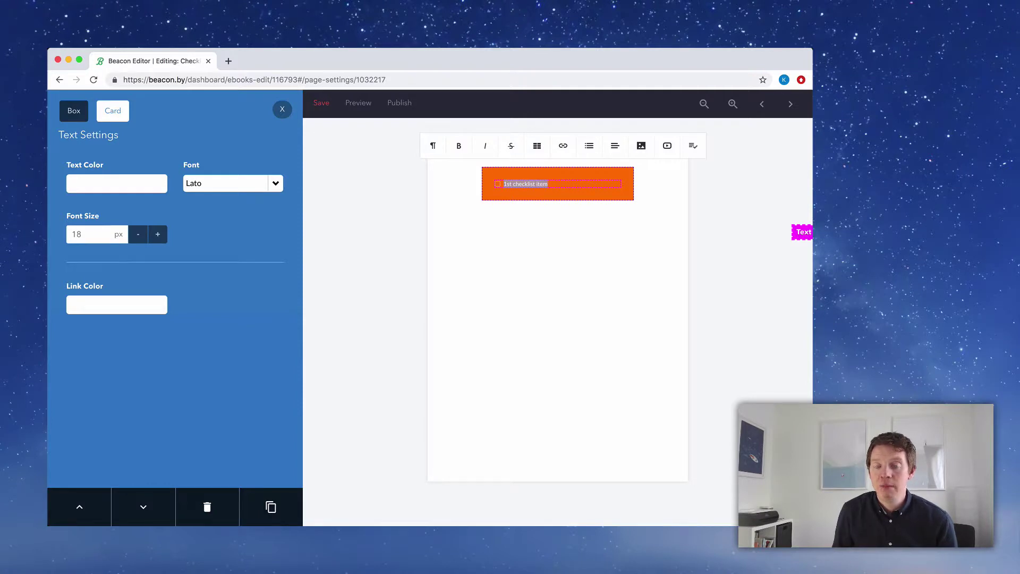
{"action": "type", "text": "Ty"}
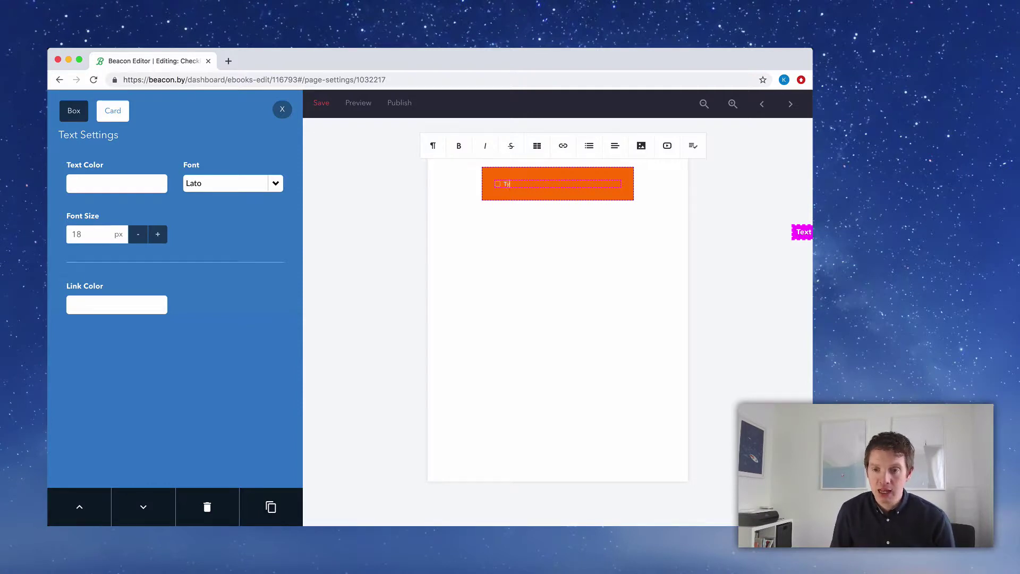
{"action": "type", "text": "res"}
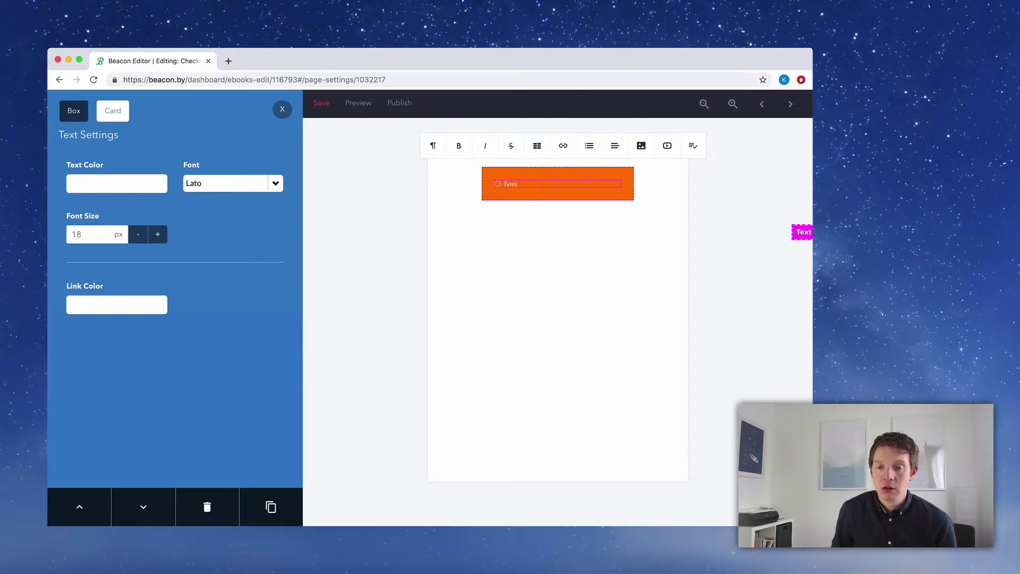
{"action": "left_click", "coordinate": [734, 104]}
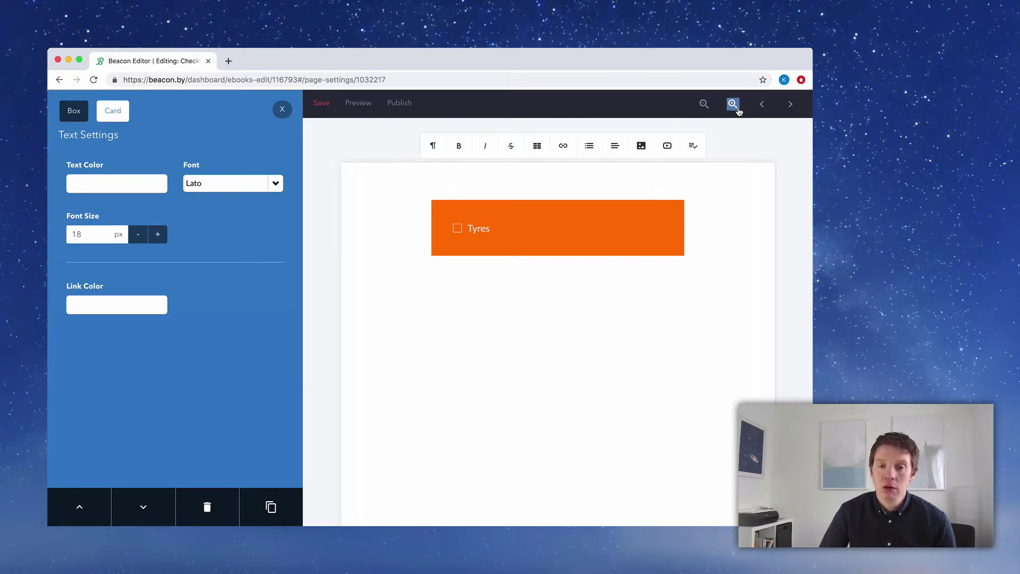
{"action": "left_click", "coordinate": [281, 109]}
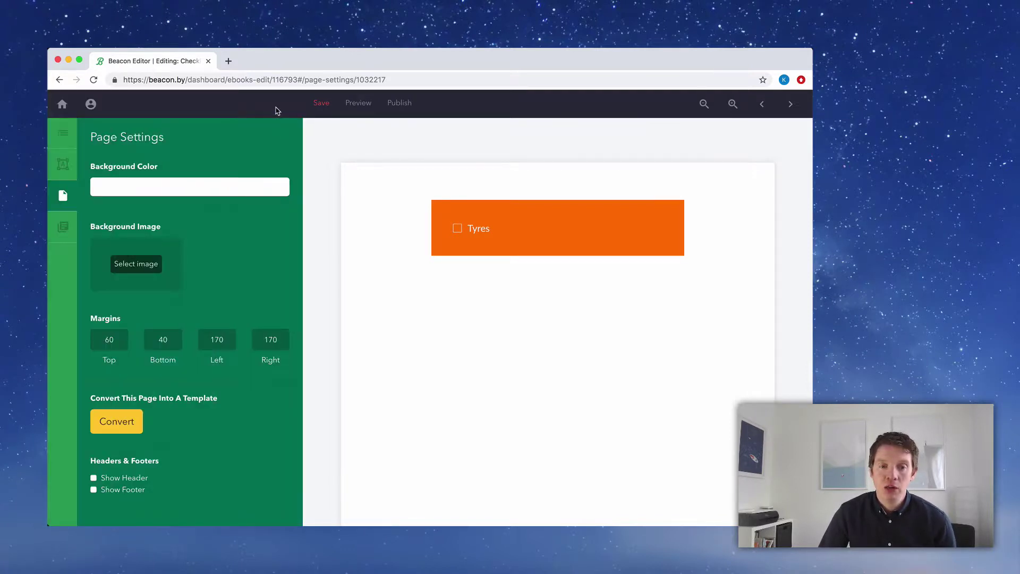
Add a text card below Tyres inside the orange box, with white text.
{"action": "left_click", "coordinate": [60, 171]}
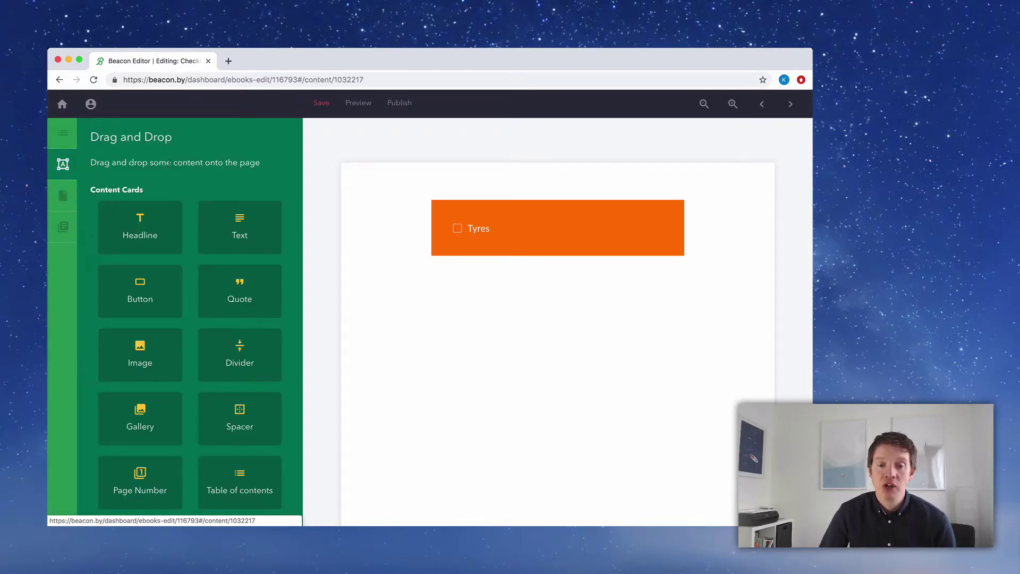
{"action": "left_click_drag", "start_coordinate": [243, 226], "coordinate": [502, 229]}
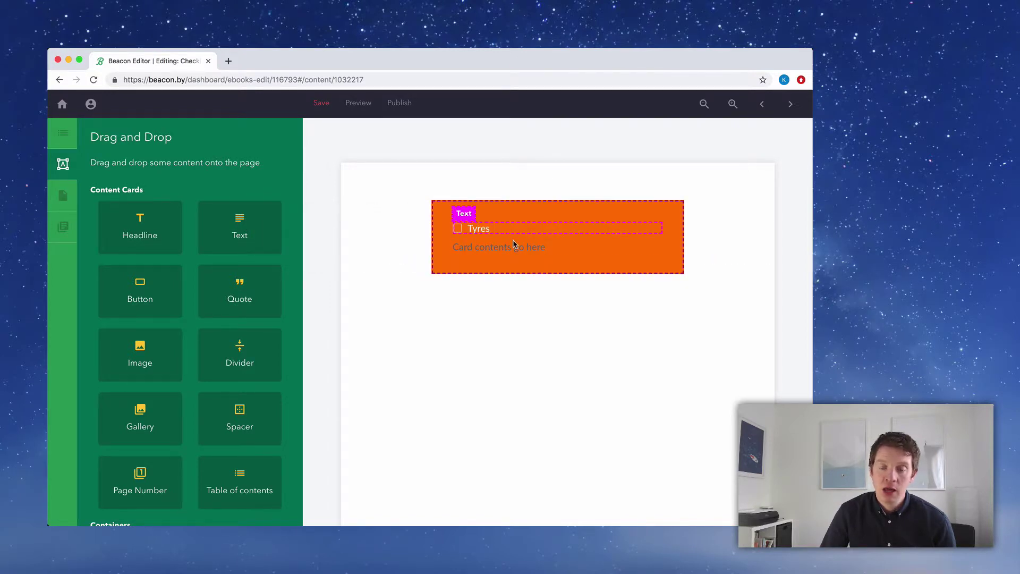
{"action": "left_click", "coordinate": [555, 250]}
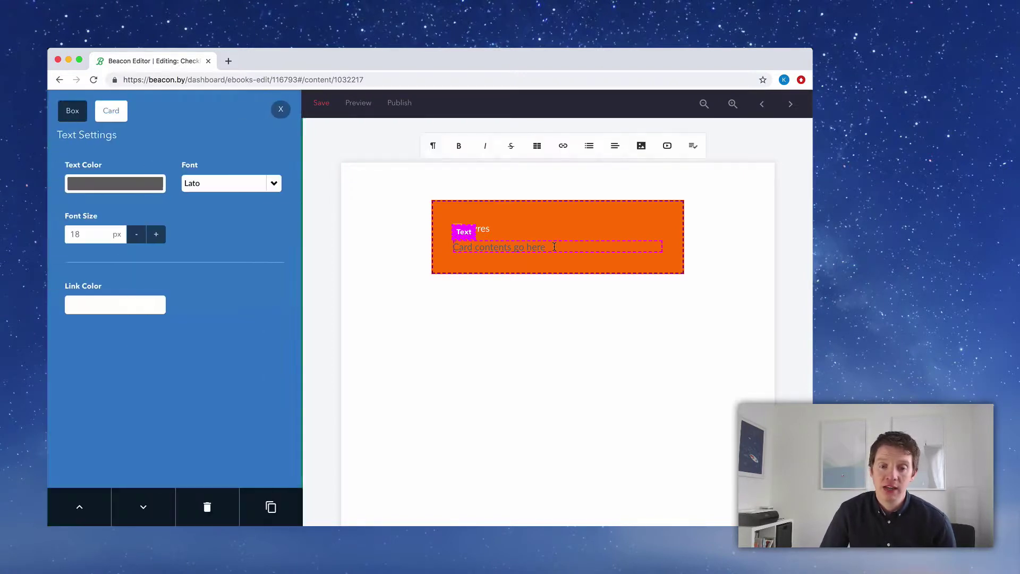
{"action": "left_click", "coordinate": [143, 186]}
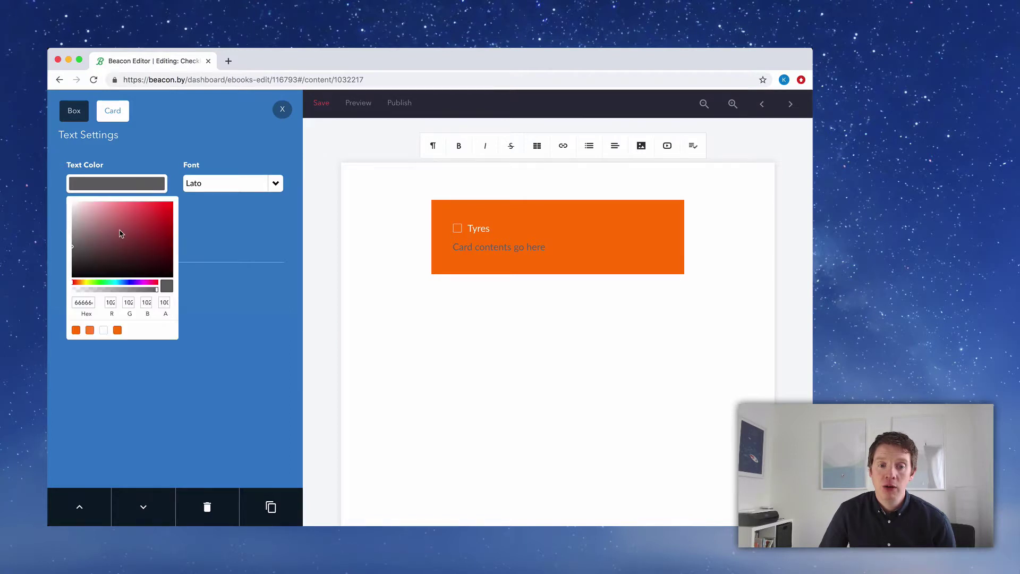
{"action": "left_click", "coordinate": [73, 203]}
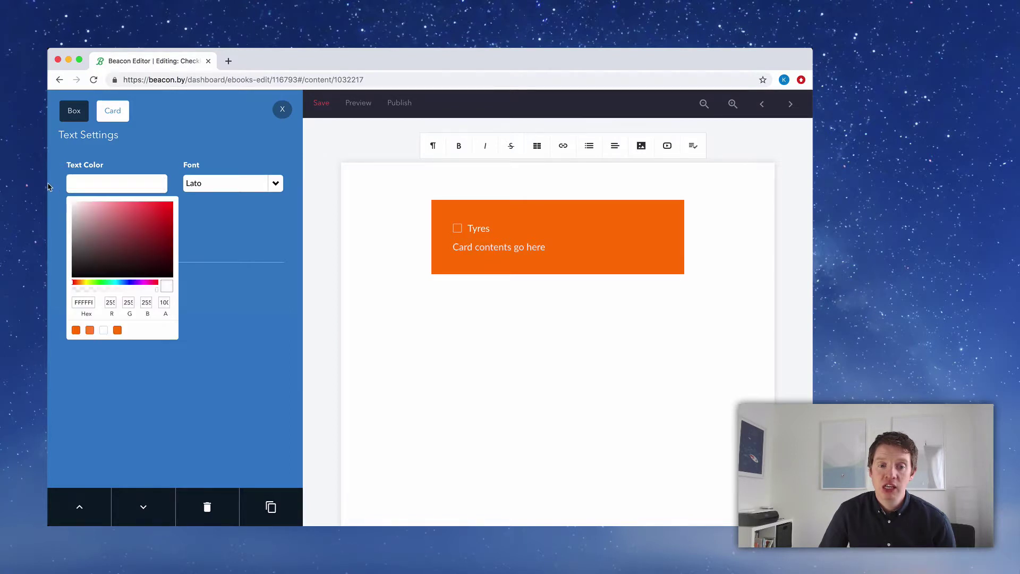
{"action": "left_click", "coordinate": [237, 150]}
Replace the card's placeholder with the sentence about a minimum 1.6mm tyre tread.
{"action": "double_click", "coordinate": [490, 247]}
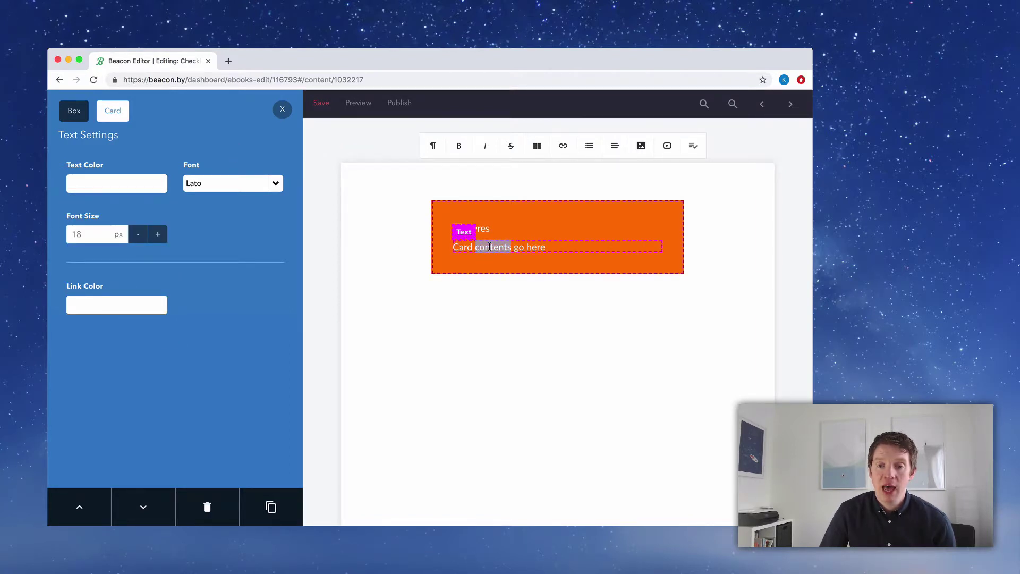
{"action": "left_click", "coordinate": [490, 247]}
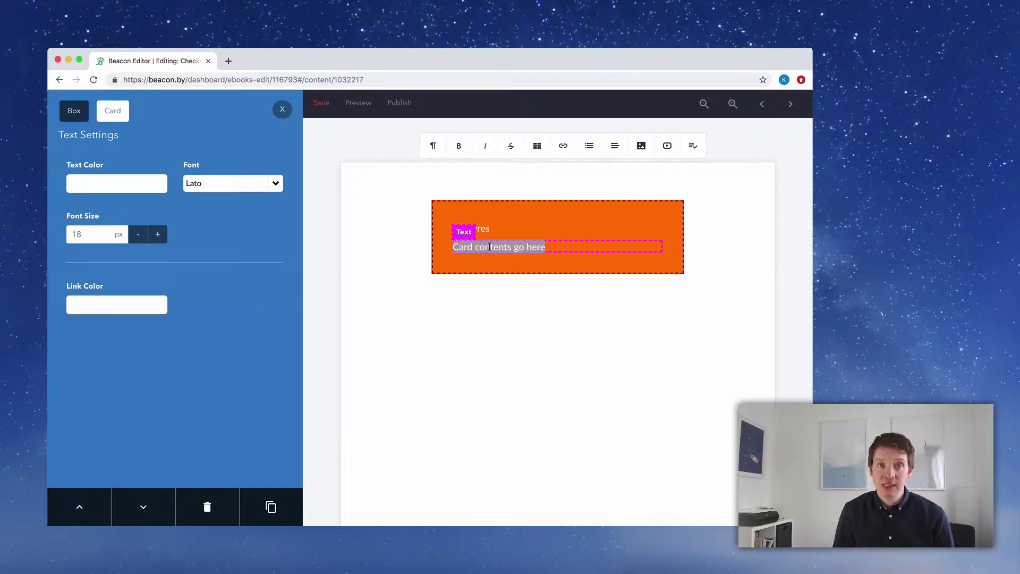
{"action": "type", "text": "Make sure to check that the tyres have a minimum of 1.6mm so you don't have the adde"}
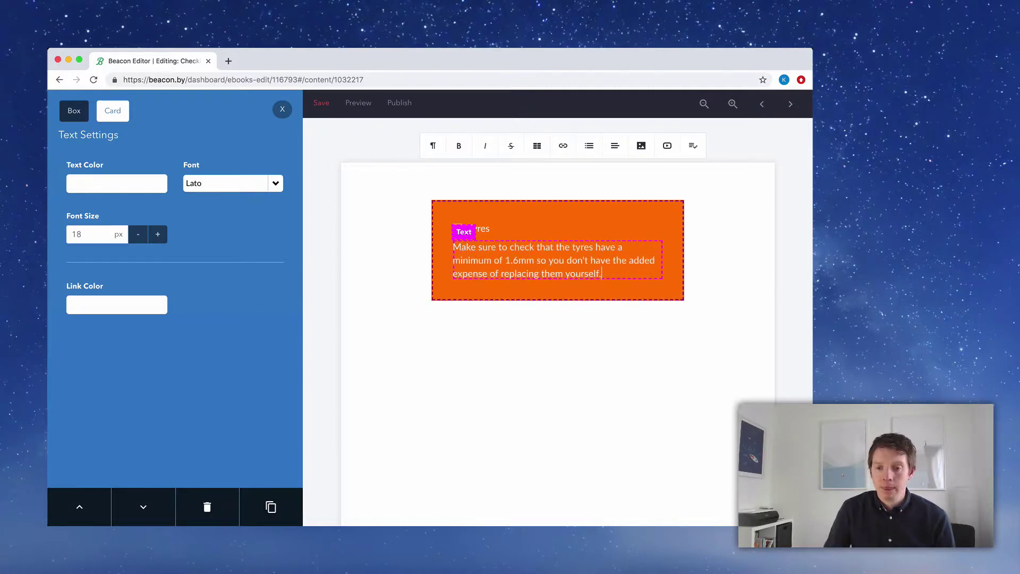
{"action": "left_click", "coordinate": [408, 250]}
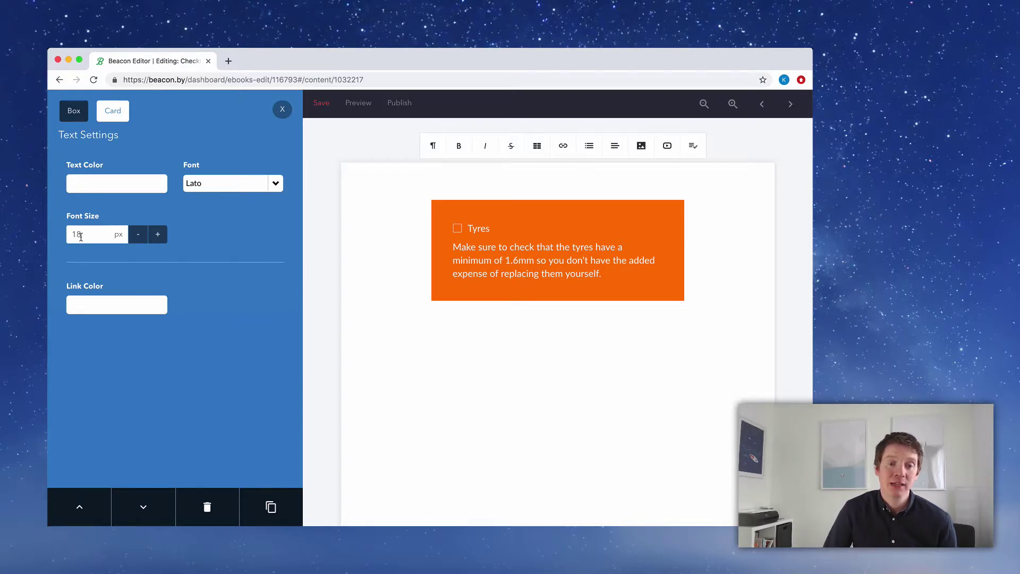
Set the Tyres heading and checkbox font size to 30 px.
{"action": "left_click_drag", "start_coordinate": [81, 235], "coordinate": [73, 232]}
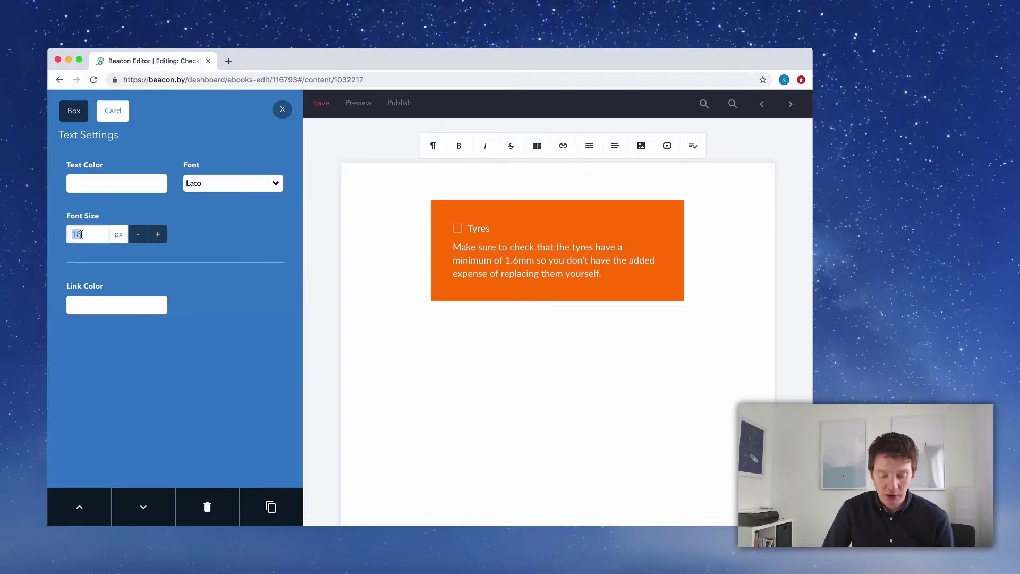
{"action": "type", "text": "300"}
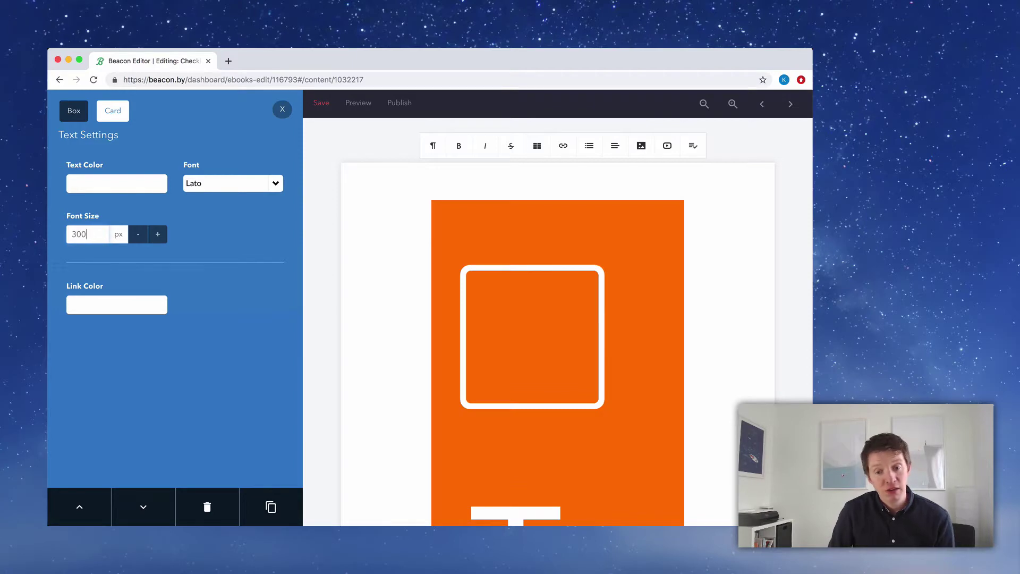
{"action": "key", "text": "BackSpace"}
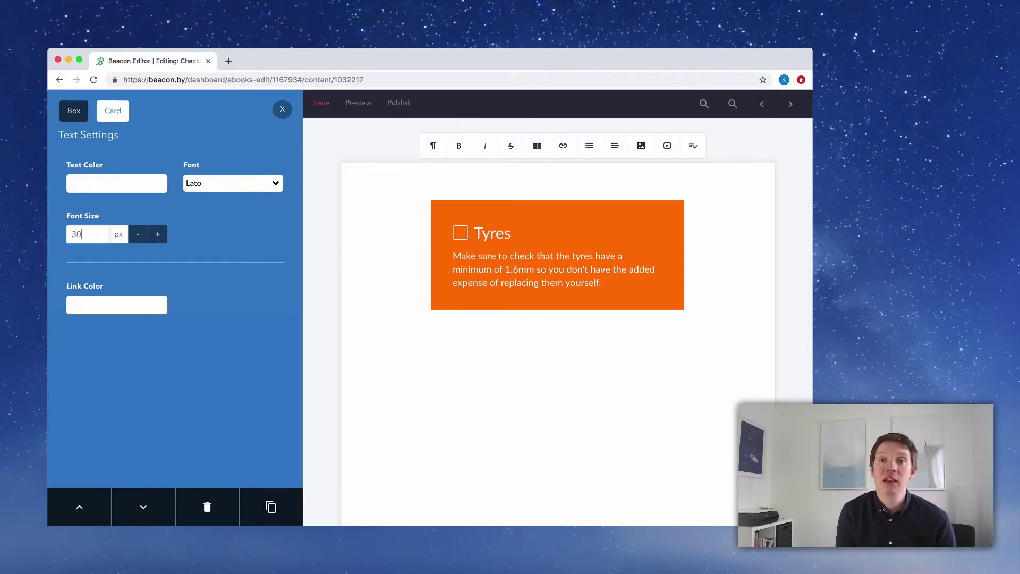
{"action": "left_click", "coordinate": [81, 234]}
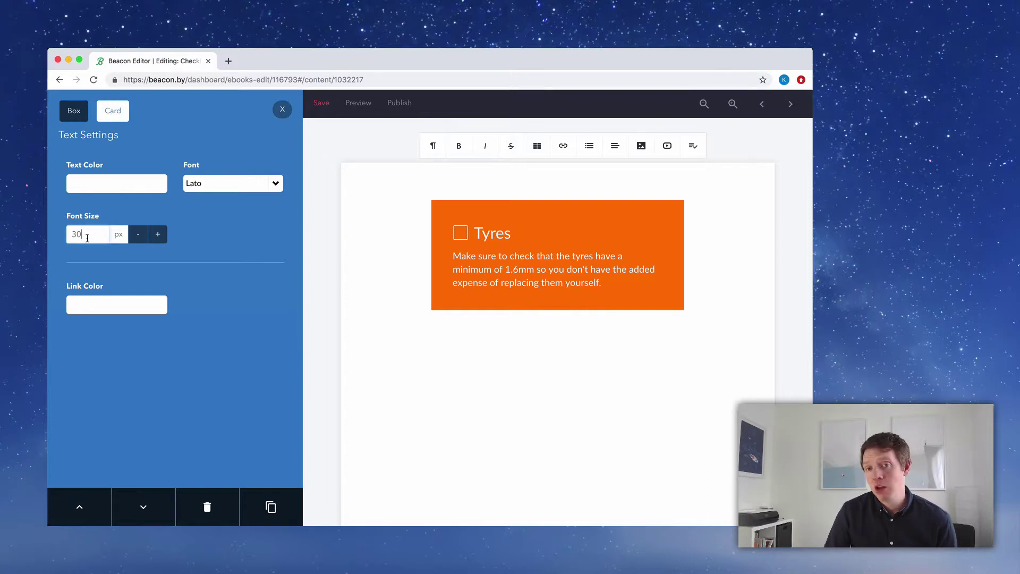
{"action": "left_click", "coordinate": [281, 110]}
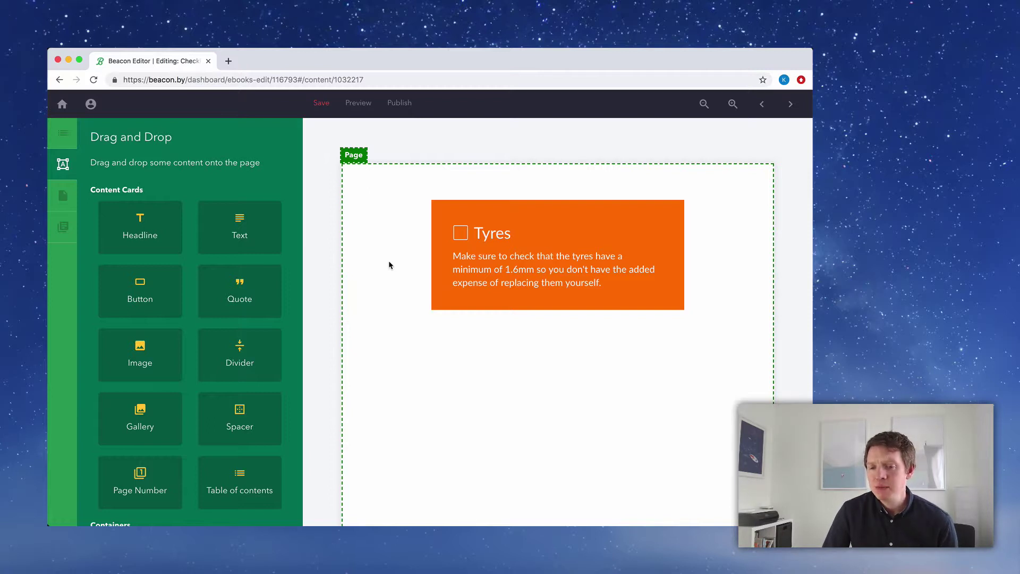
Set the page's left and right margins to 100 and save the ebook.
{"action": "left_click", "coordinate": [61, 198]}
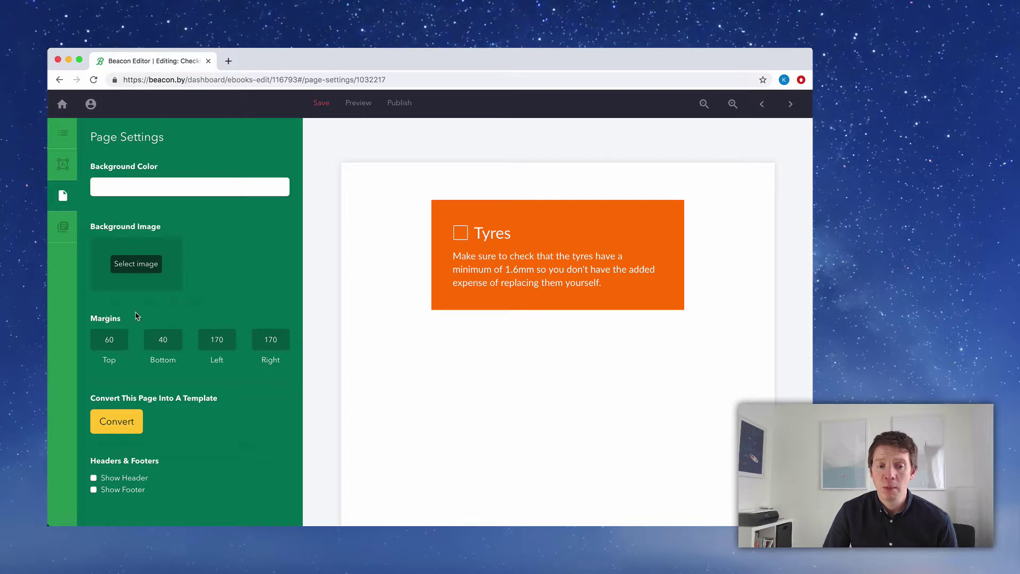
{"action": "double_click", "coordinate": [218, 340]}
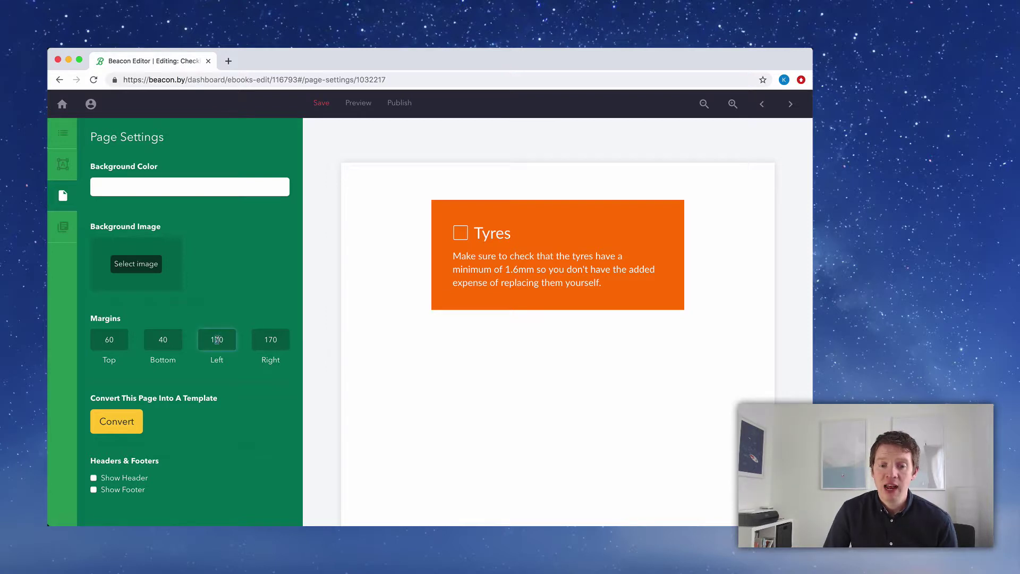
{"action": "type", "text": "100"}
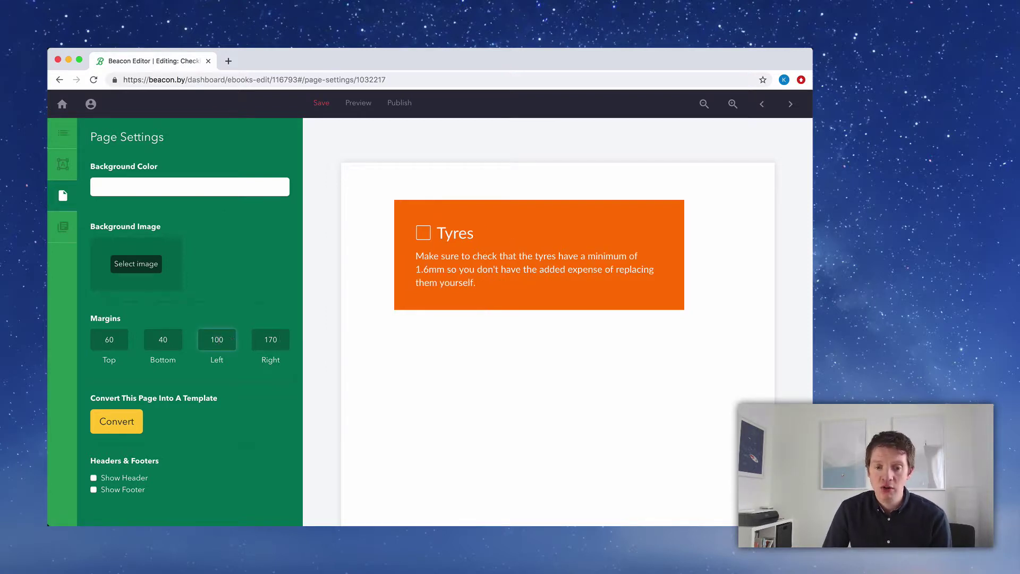
{"action": "double_click", "coordinate": [271, 340]}
{"action": "type", "text": "100"}
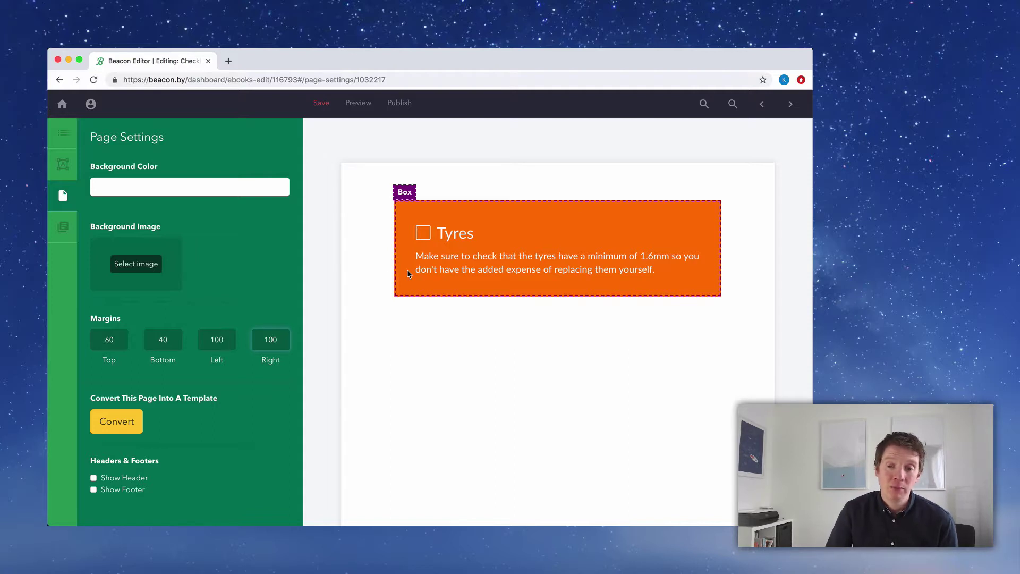
{"action": "left_click", "coordinate": [314, 109]}
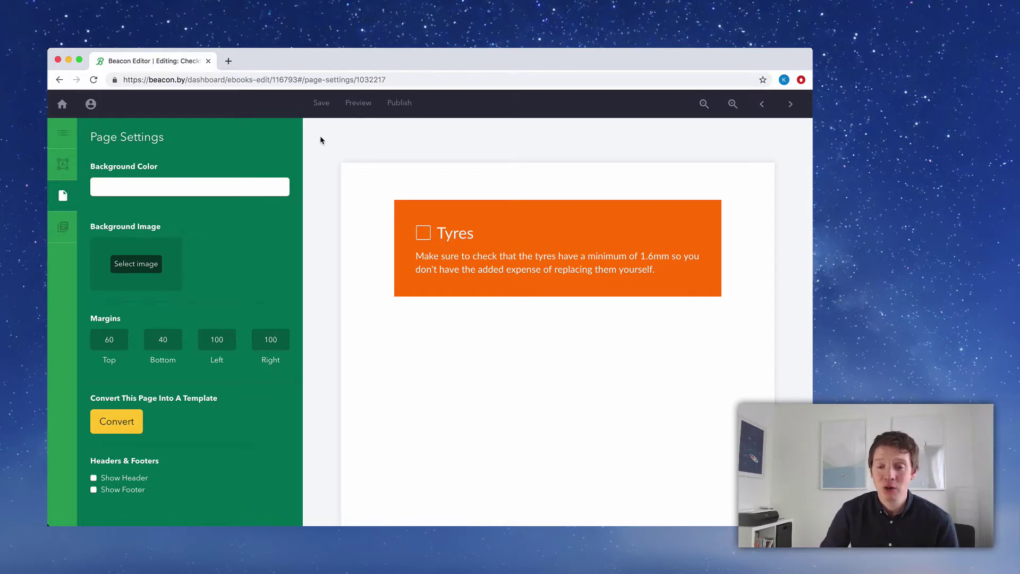
Duplicate the Tyres card repeatedly to stack more identical orange cards below it.
{"action": "left_click", "coordinate": [401, 212]}
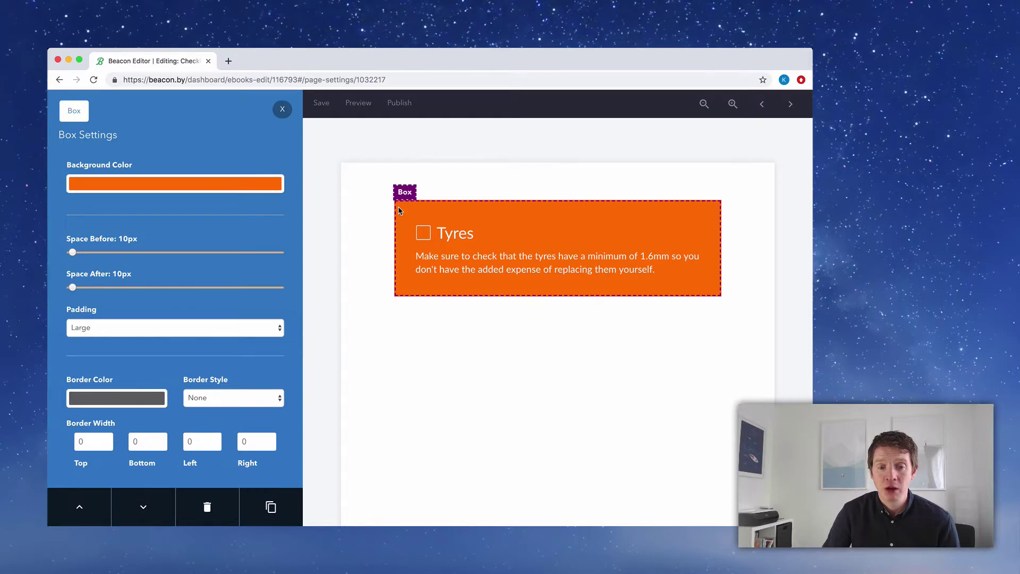
{"action": "left_click", "coordinate": [269, 511]}
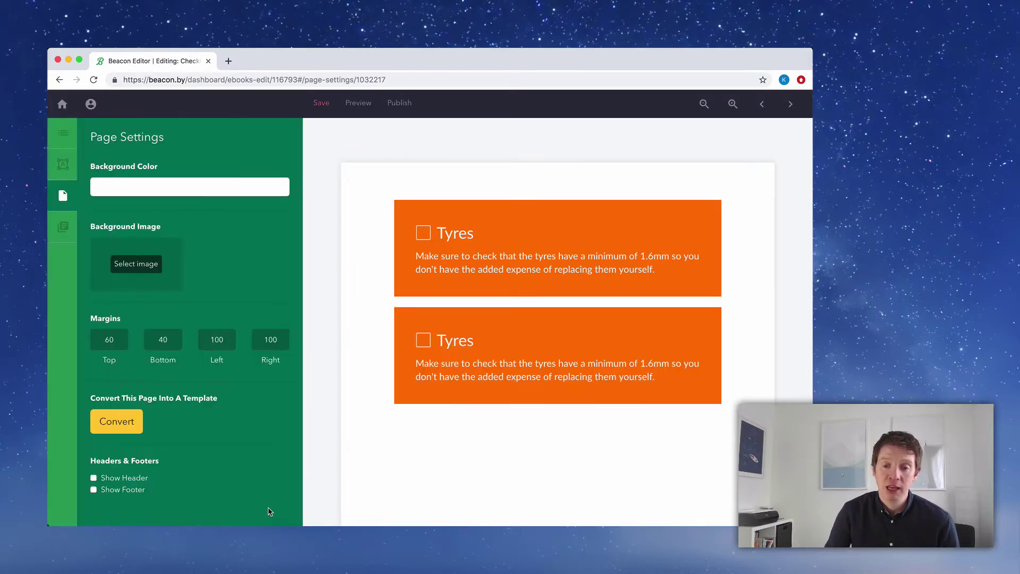
{"action": "left_click", "coordinate": [404, 400]}
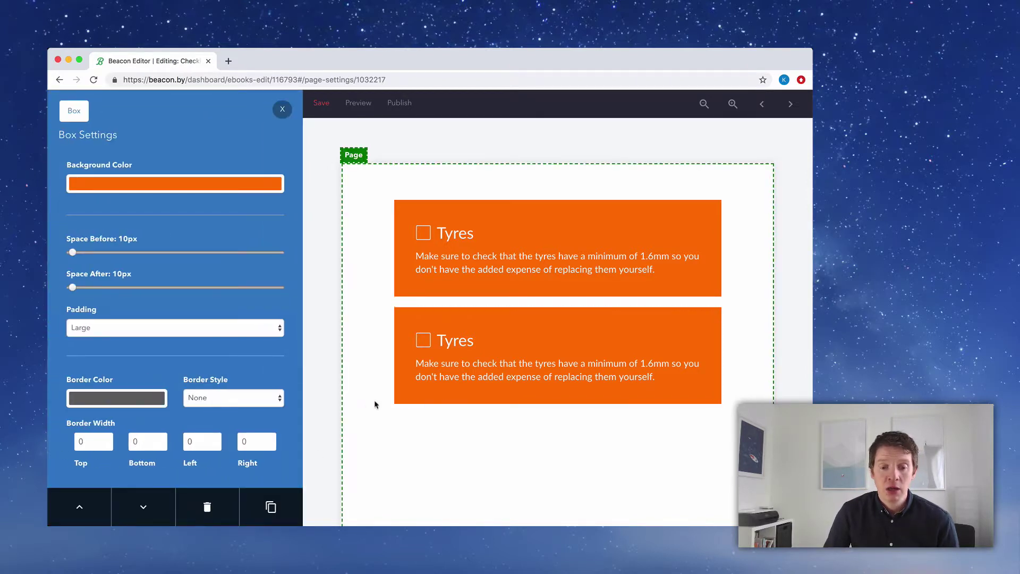
{"action": "left_click", "coordinate": [282, 507]}
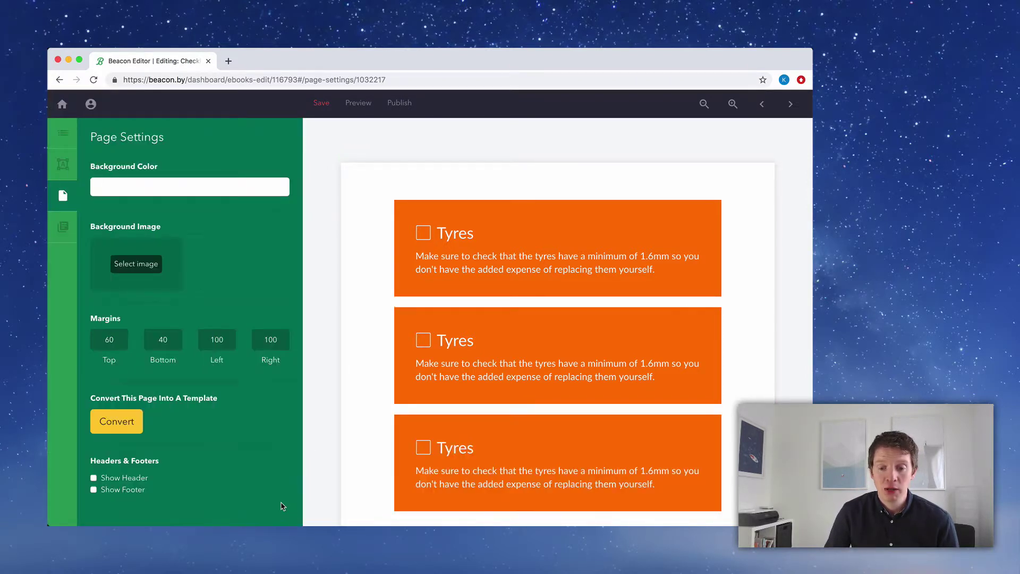
{"action": "scroll", "coordinate": [343, 383], "scroll_direction": "down", "scroll_amount": 3}
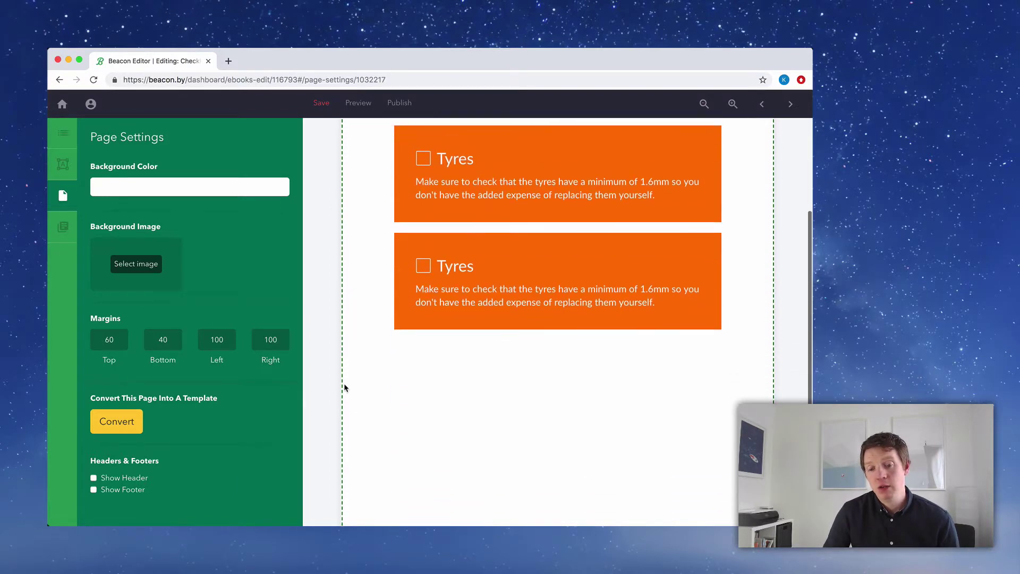
{"action": "left_click", "coordinate": [405, 324]}
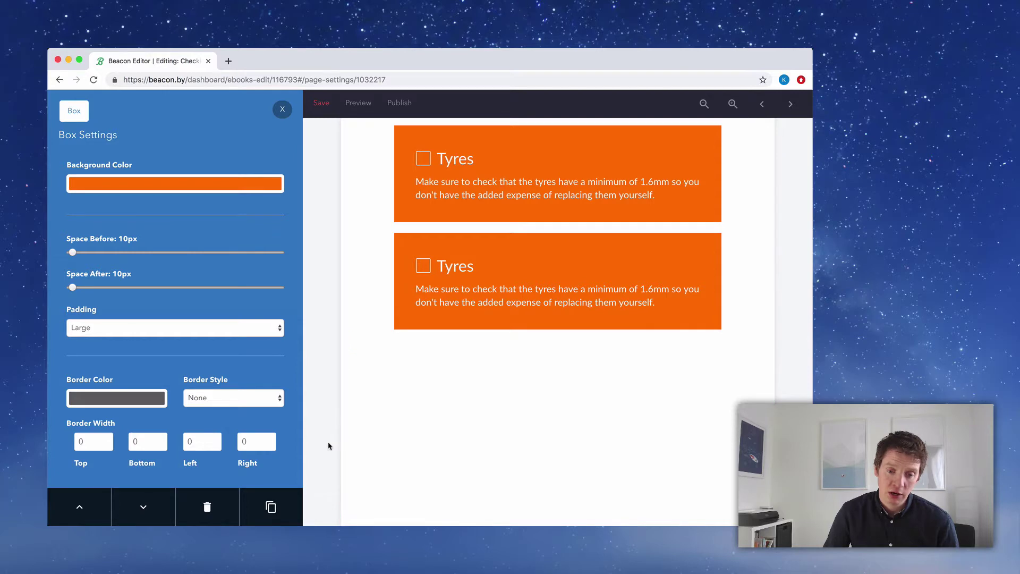
{"action": "left_click", "coordinate": [272, 508]}
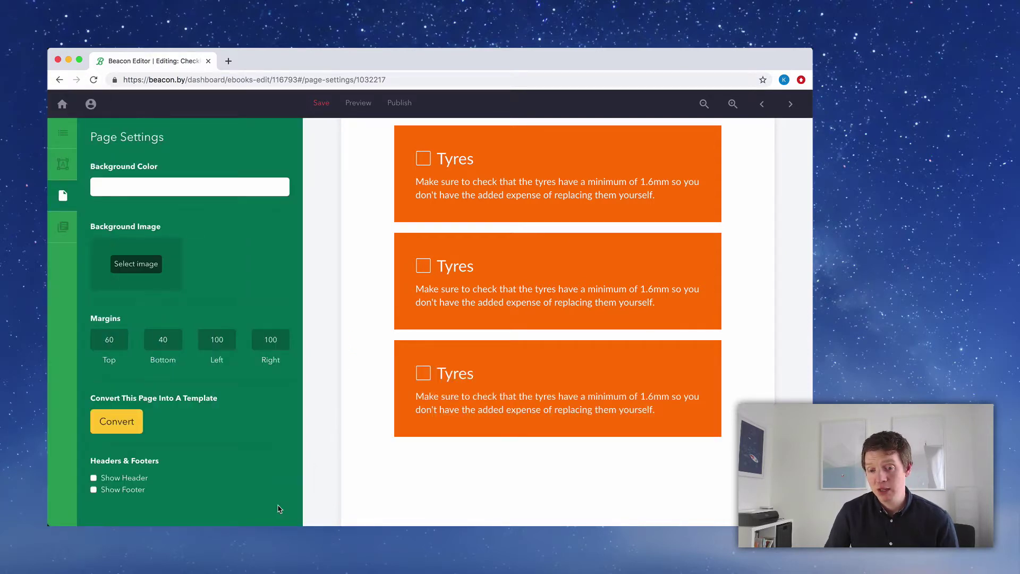
{"action": "left_click", "coordinate": [706, 104]}
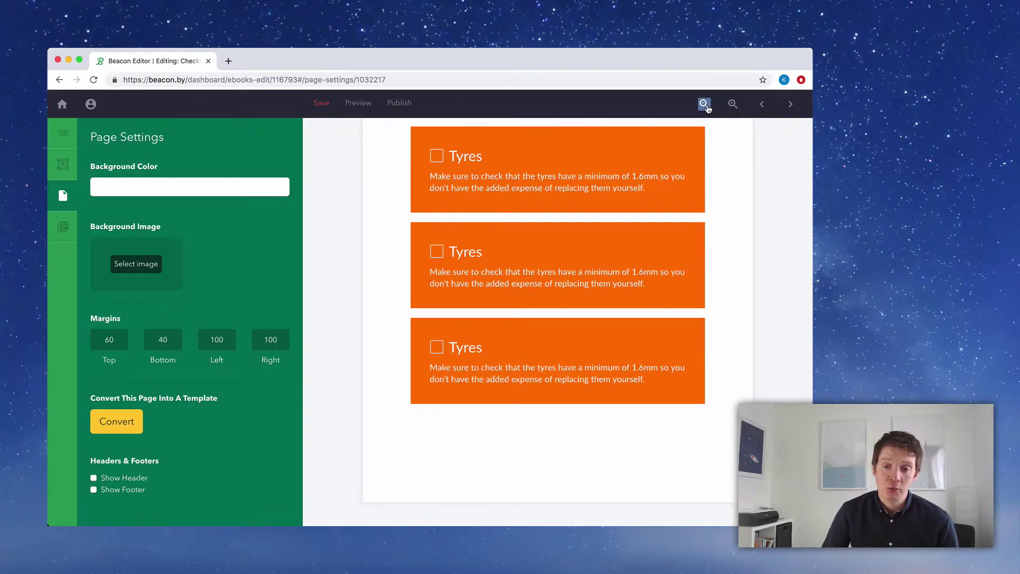
Rename the second card's heading from 'Tyres' to 'Glass'.
{"action": "left_click", "coordinate": [706, 104]}
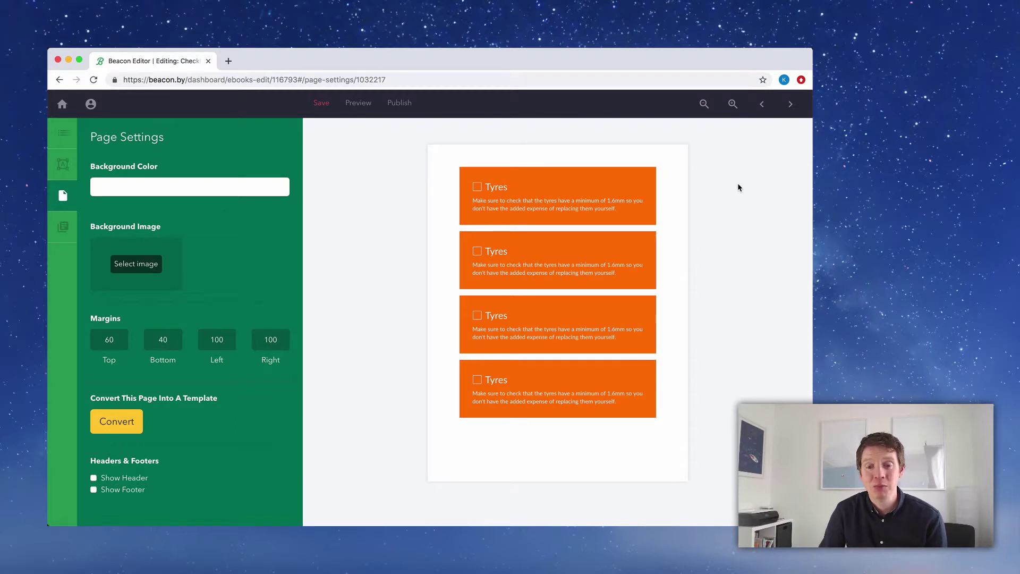
{"action": "double_click", "coordinate": [505, 252]}
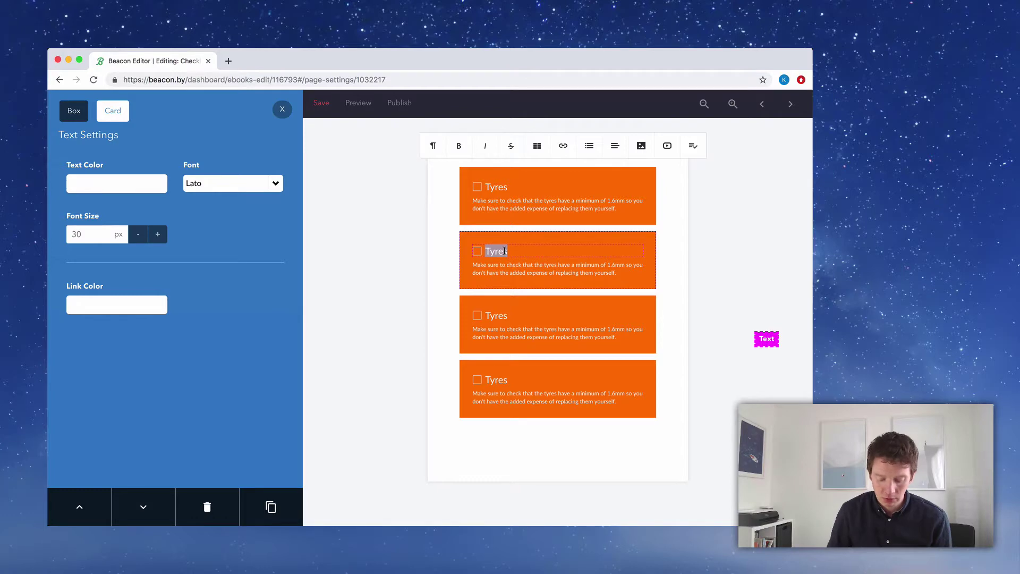
{"action": "type", "text": "Glass"}
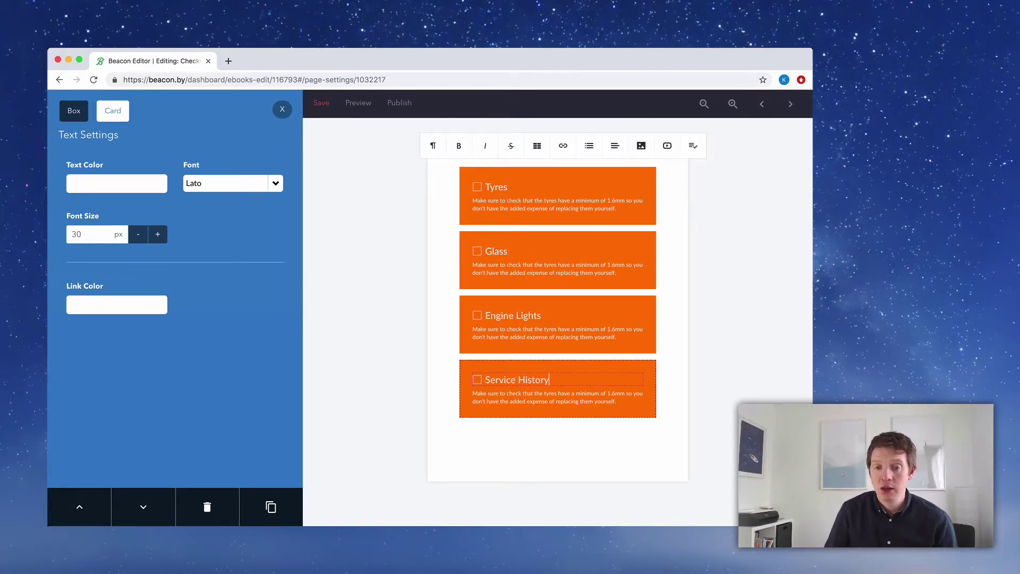
{"action": "left_click", "coordinate": [282, 109]}
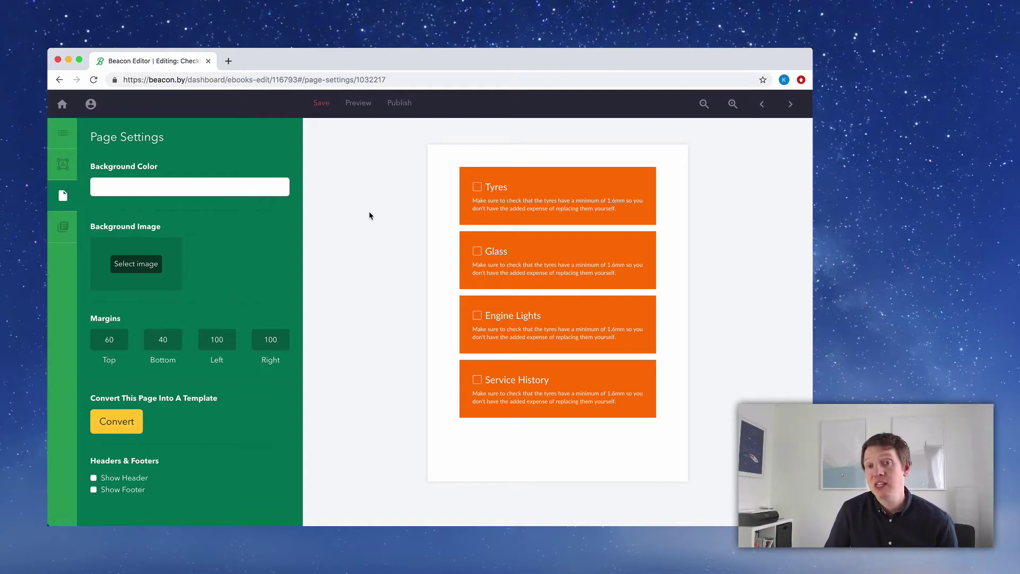
Save the ebook, duplicate the Checklist page, and move the copy above CTA - Strip.
{"action": "left_click", "coordinate": [321, 104]}
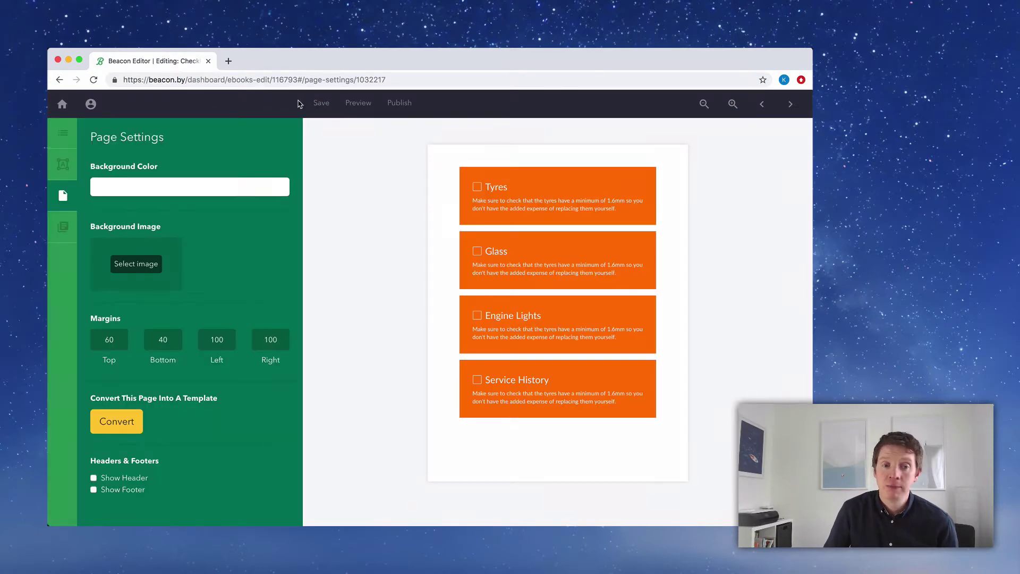
{"action": "left_click", "coordinate": [59, 137]}
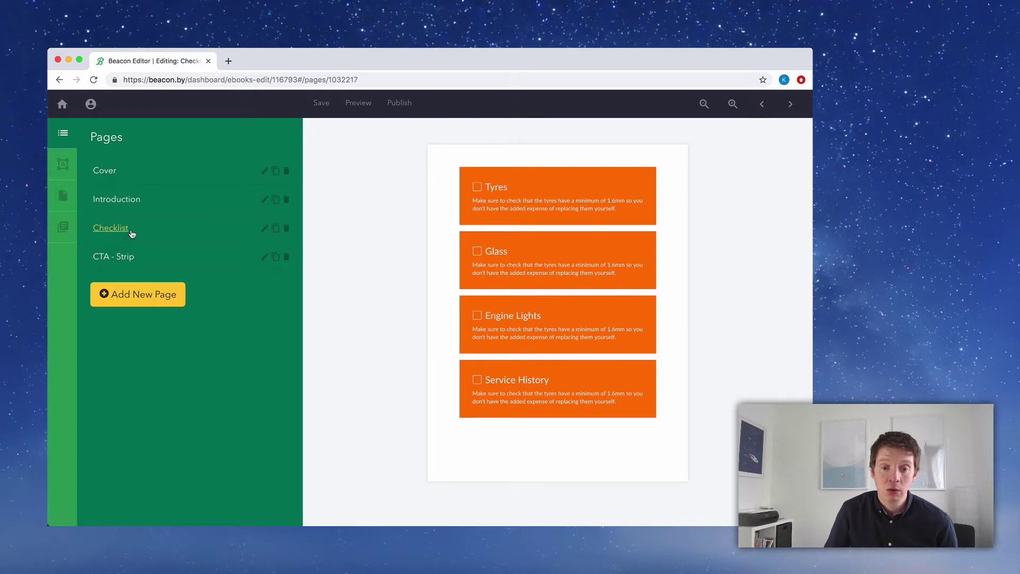
{"action": "left_click", "coordinate": [276, 229]}
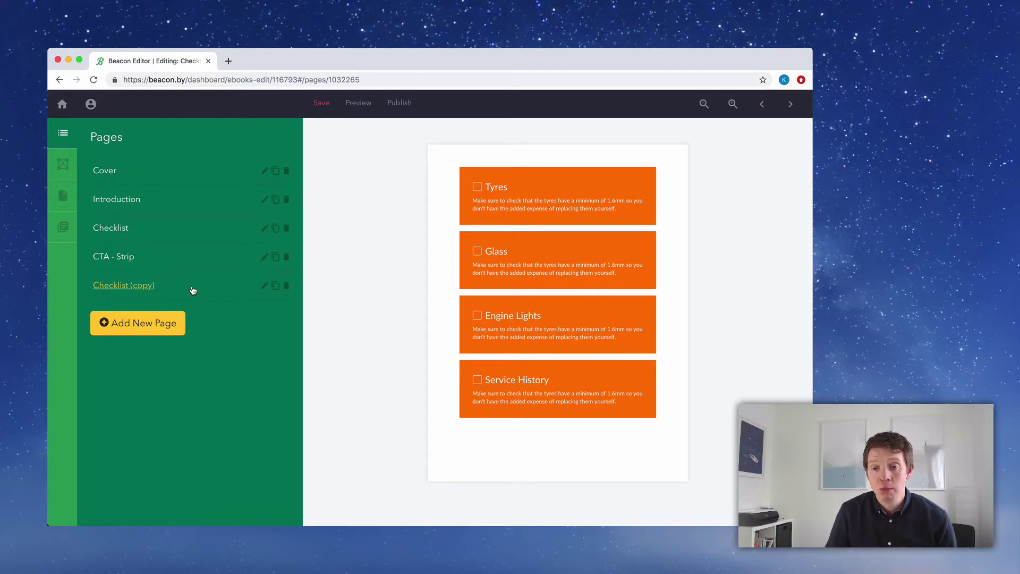
{"action": "left_click_drag", "start_coordinate": [192, 290], "coordinate": [189, 258]}
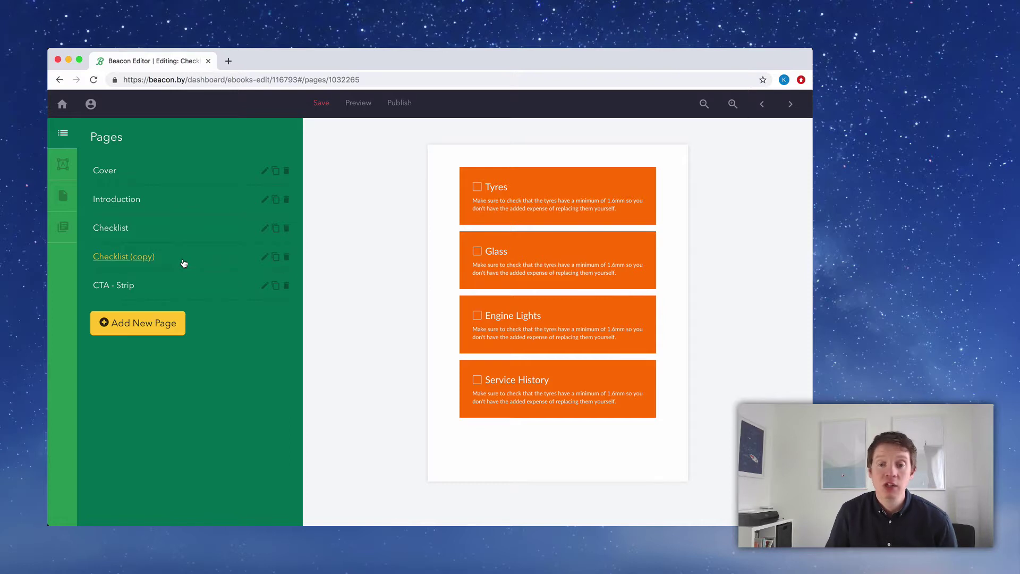
Retitle the copied page's cards Accessories, Smooth Sounds, Body Panels and Engine Screw.
{"action": "left_click", "coordinate": [502, 188]}
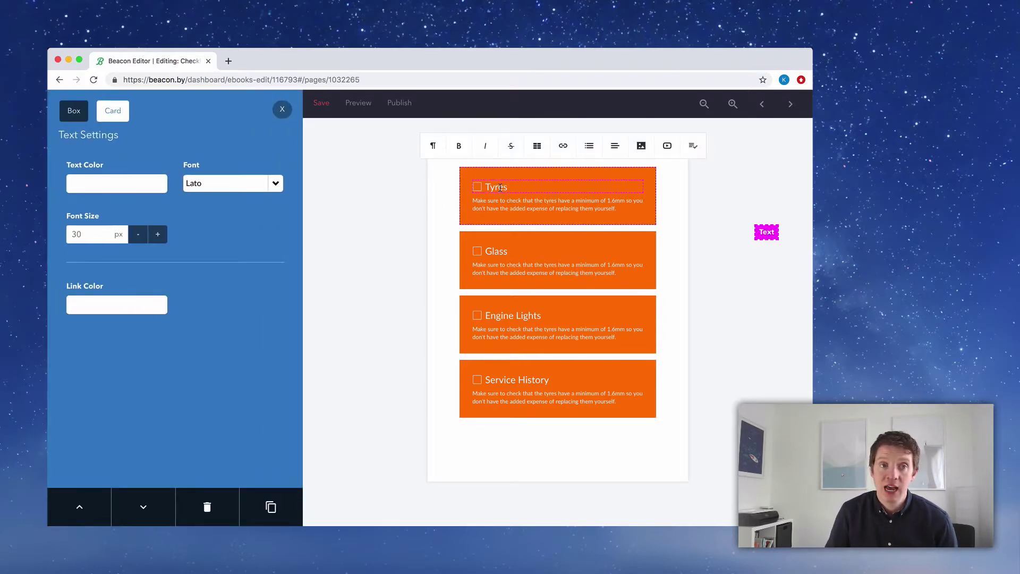
{"action": "double_click", "coordinate": [500, 187]}
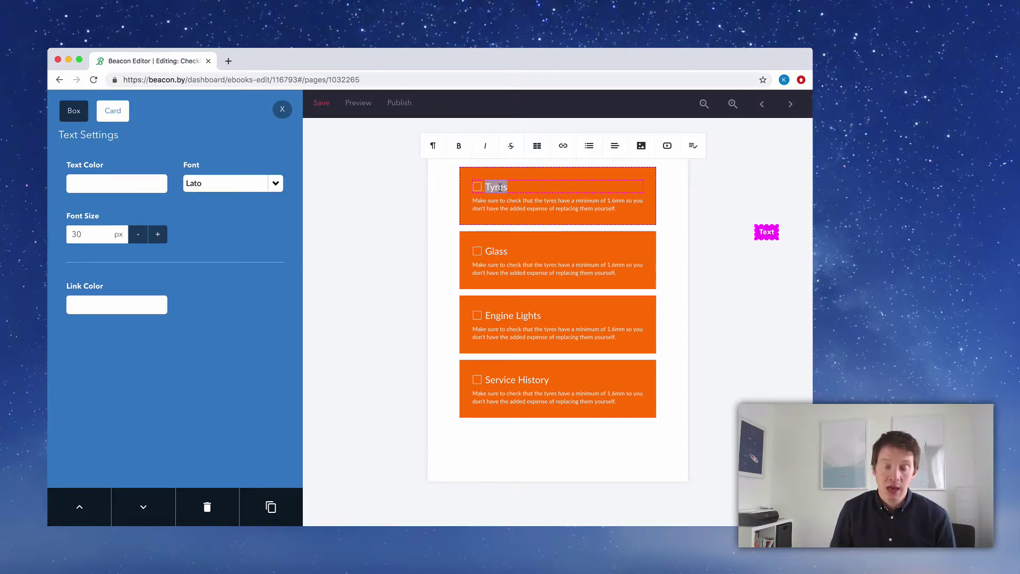
{"action": "type", "text": "Accessorues"}
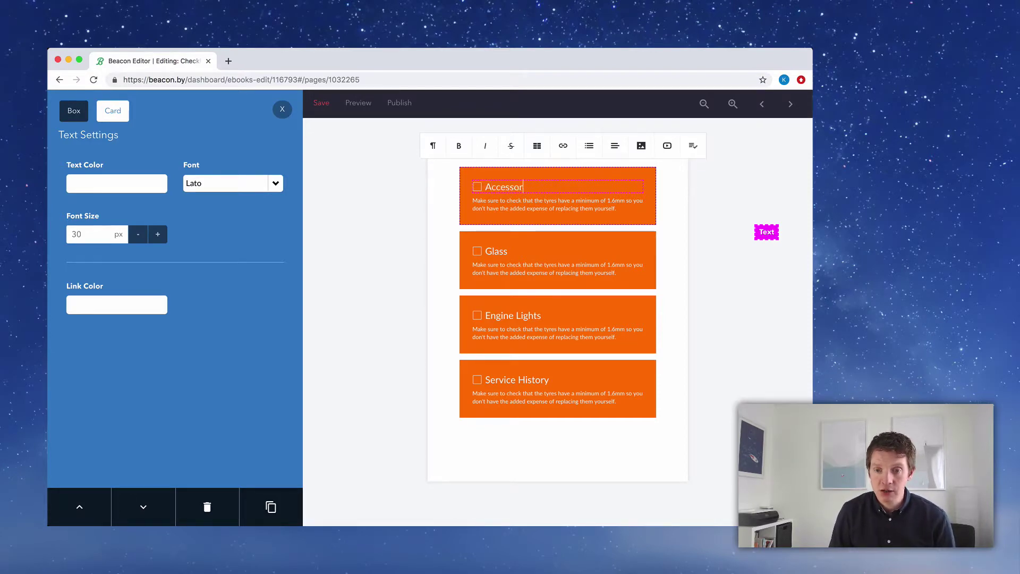
{"action": "key", "text": "BackSpace"}
{"action": "key", "text": "BackSpace"}
{"action": "type", "text": "ies"}
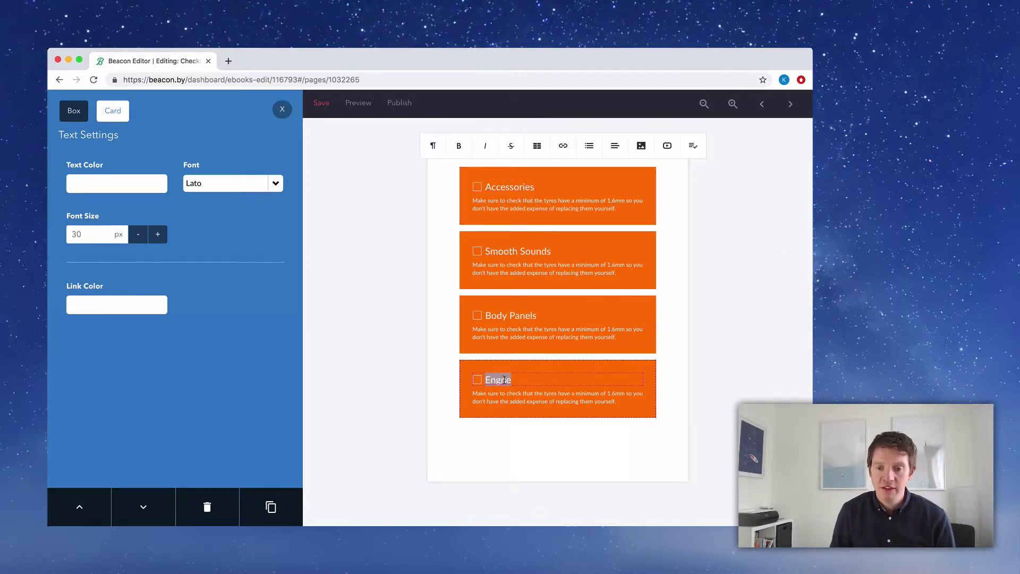
{"action": "type", "text": "Engine Screw"}
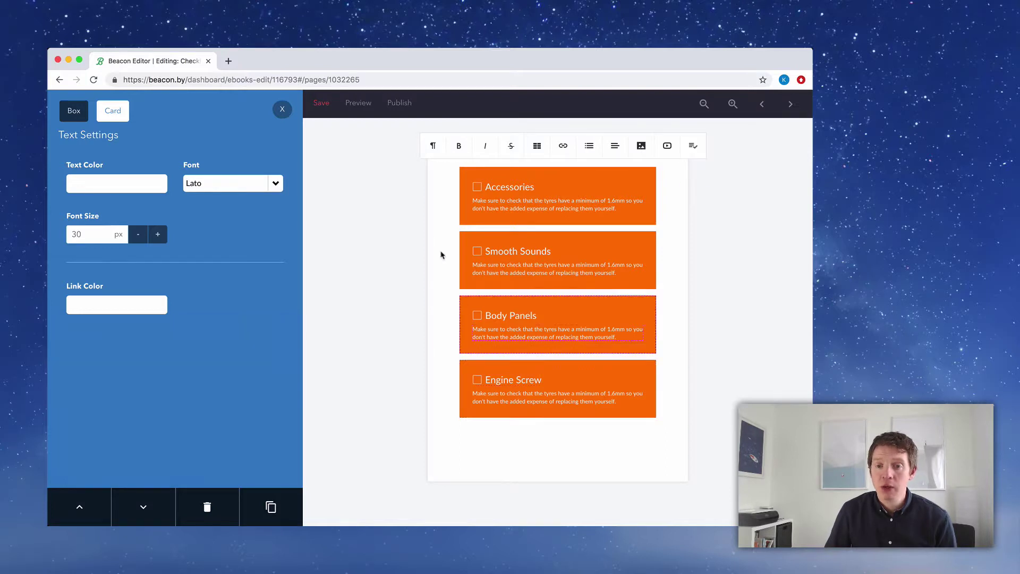
{"action": "left_click", "coordinate": [280, 109]}
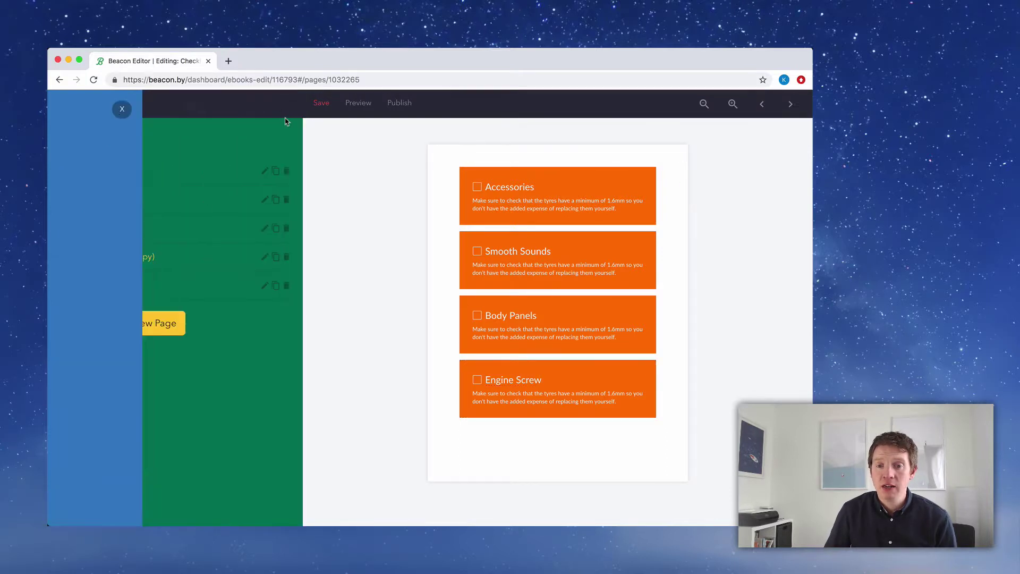
Check the Accessories card's description text settings and save the ebook.
{"action": "left_click", "coordinate": [528, 210]}
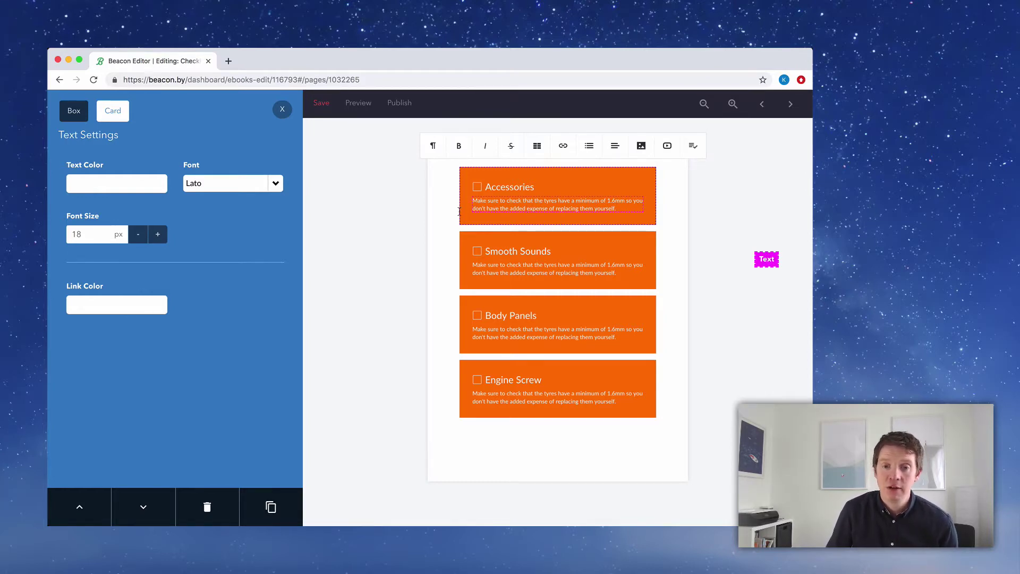
{"action": "left_click", "coordinate": [281, 110]}
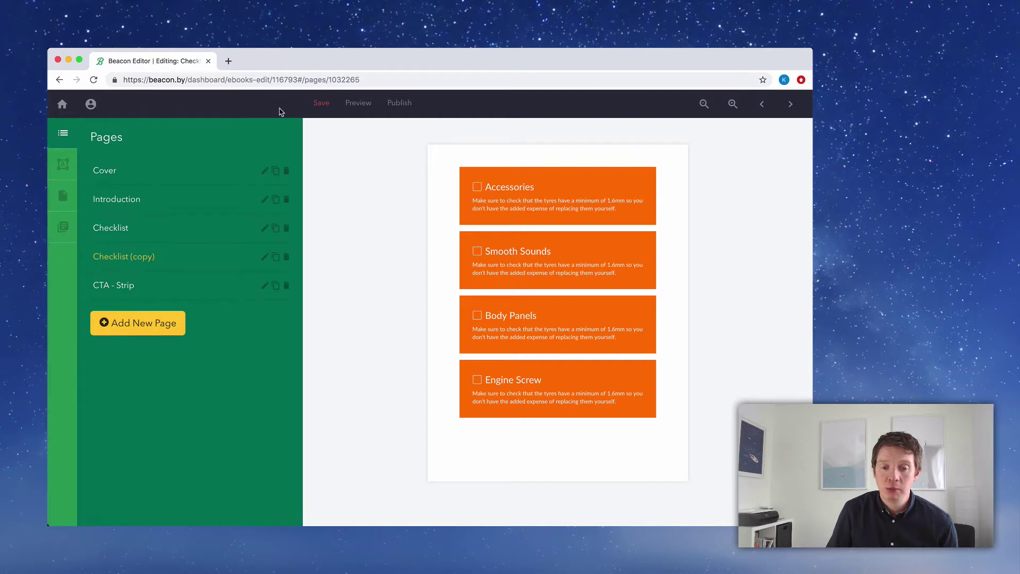
{"action": "left_click", "coordinate": [321, 104]}
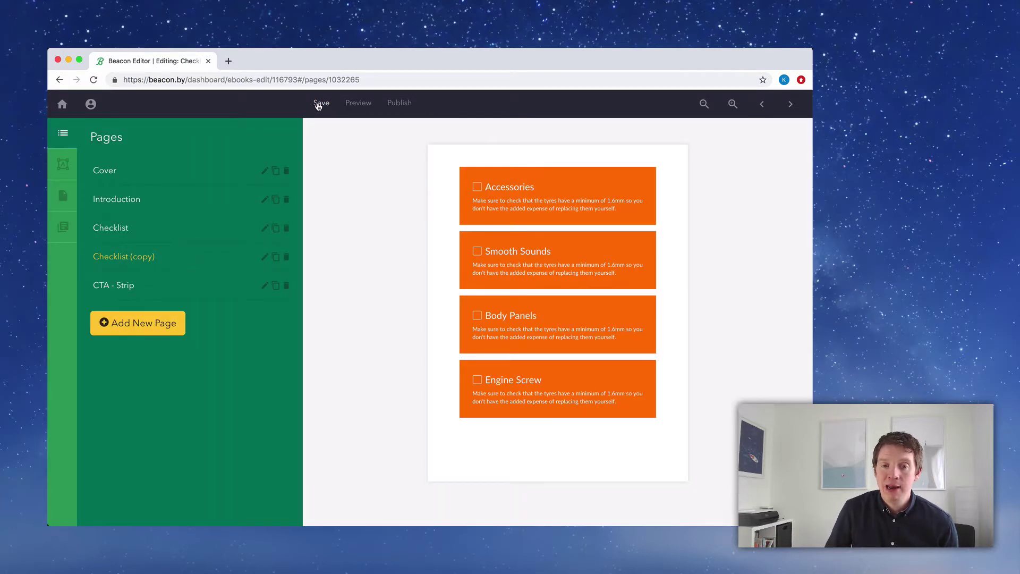
Preview the ebook in a new tab, reviewing cover, introduction and both checklist pages.
{"action": "left_click", "coordinate": [356, 106]}
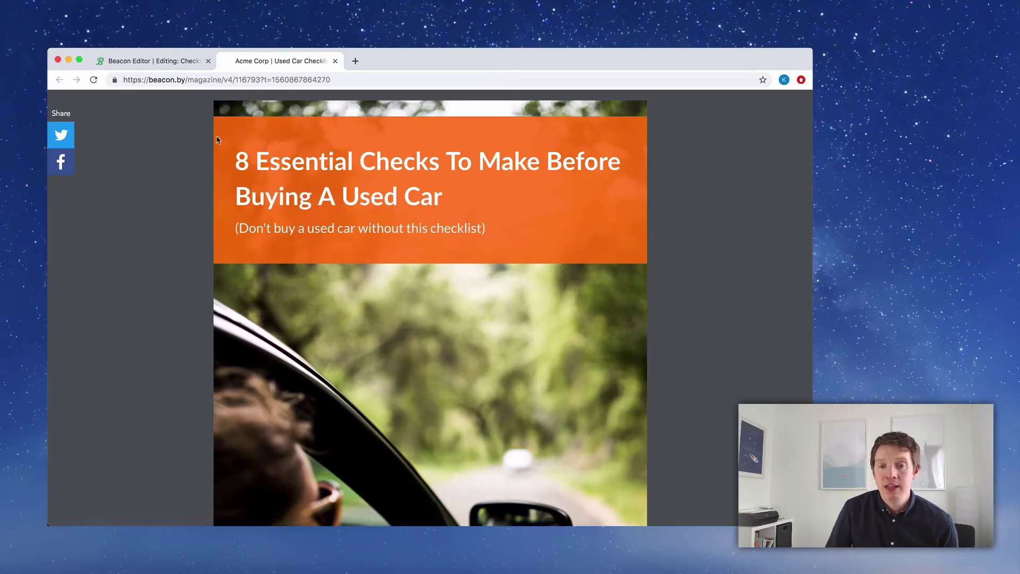
{"action": "scroll", "coordinate": [180, 139], "scroll_direction": "down", "scroll_amount": 5}
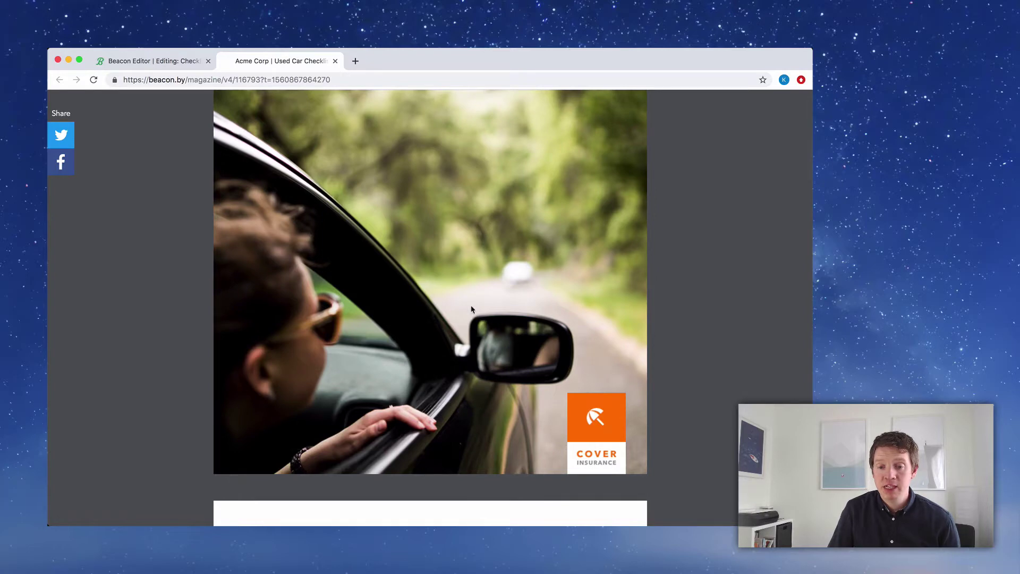
{"action": "scroll", "coordinate": [751, 401], "scroll_direction": "down", "scroll_amount": 8}
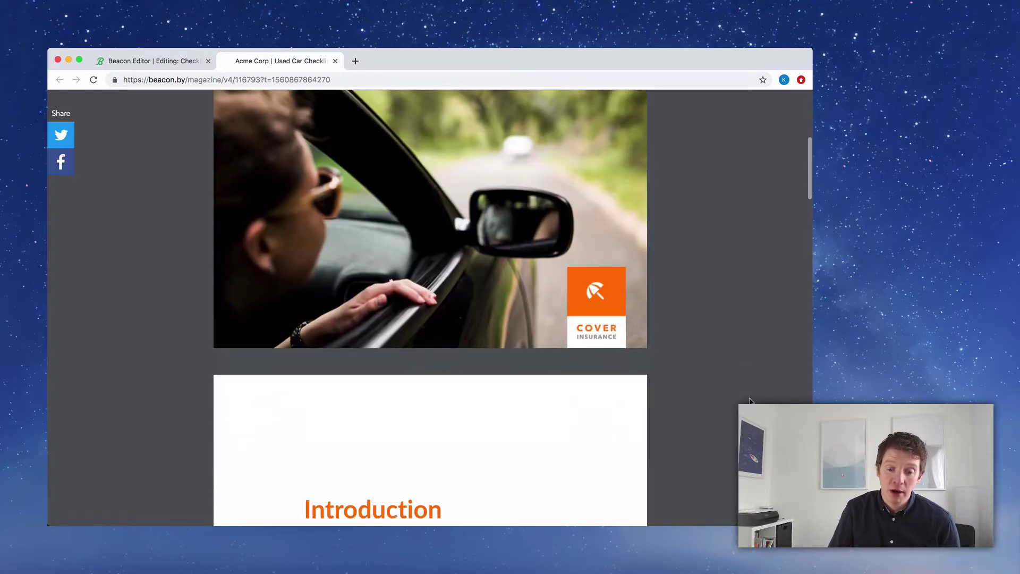
{"action": "scroll", "coordinate": [751, 401], "scroll_direction": "down", "scroll_amount": 3}
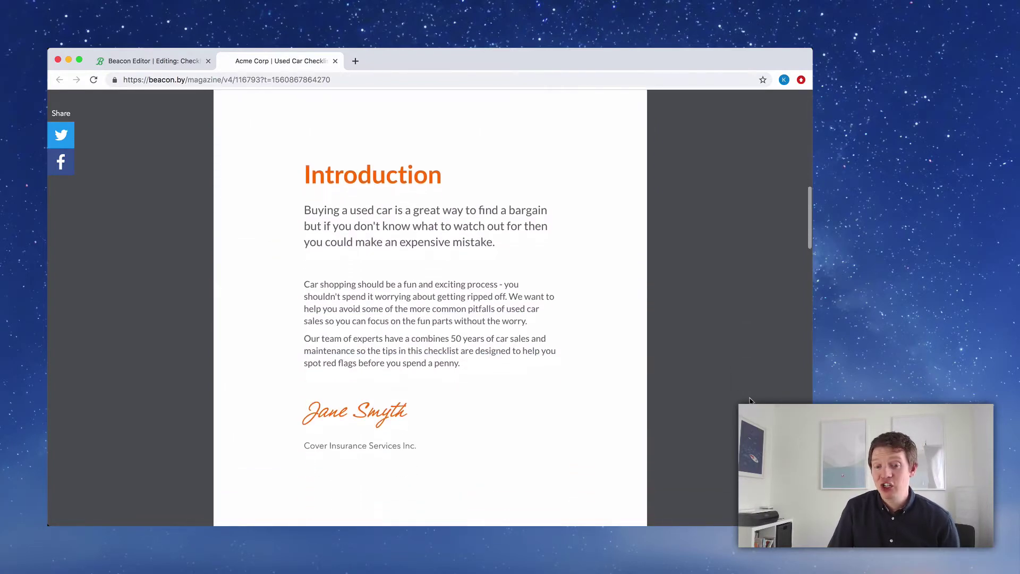
{"action": "scroll", "coordinate": [751, 400], "scroll_direction": "down", "scroll_amount": 6}
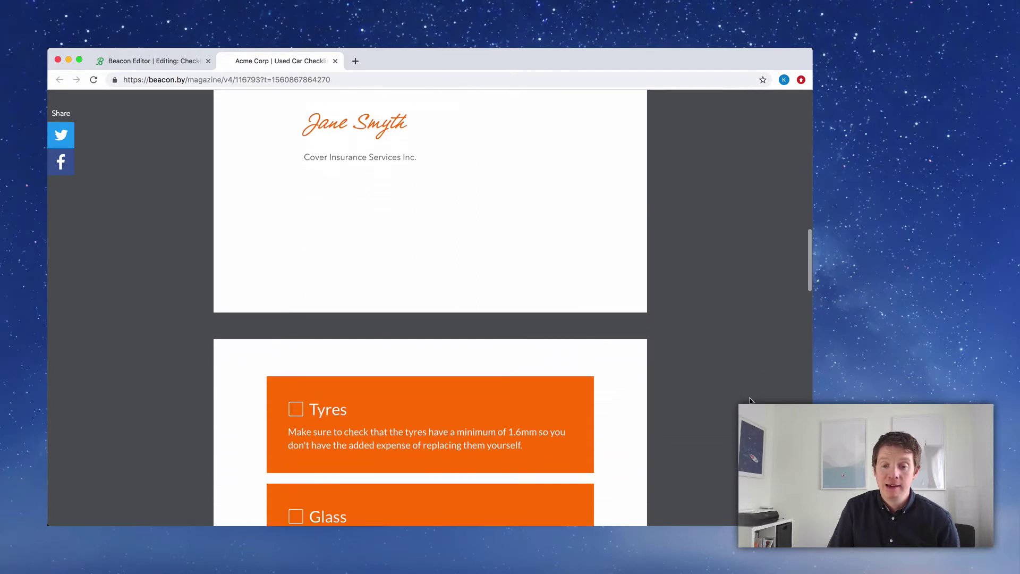
{"action": "scroll", "coordinate": [751, 401], "scroll_direction": "down", "scroll_amount": 5}
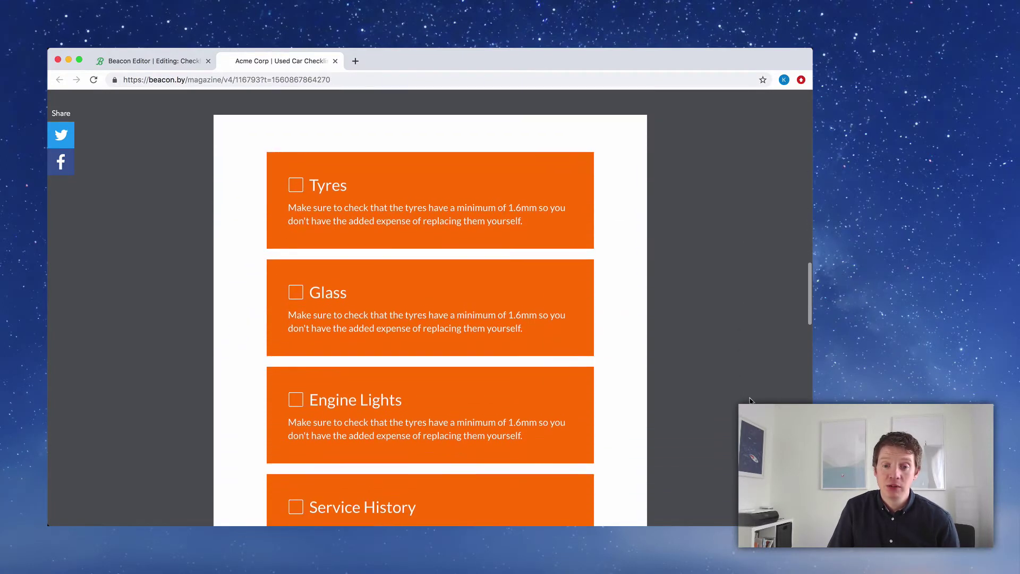
{"action": "scroll", "coordinate": [751, 401], "scroll_direction": "down", "scroll_amount": 7}
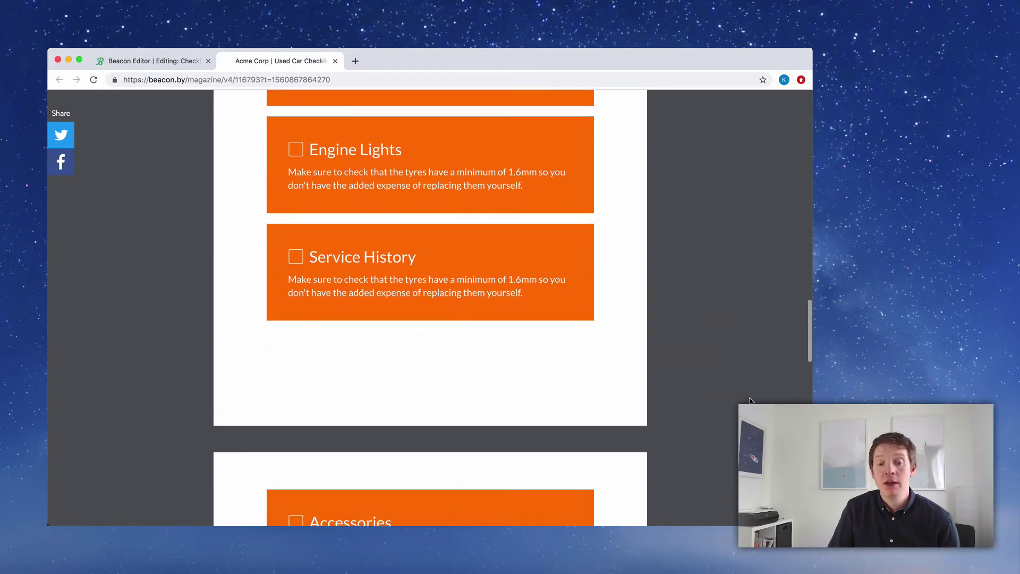
{"action": "scroll", "coordinate": [751, 401], "scroll_direction": "down", "scroll_amount": 5}
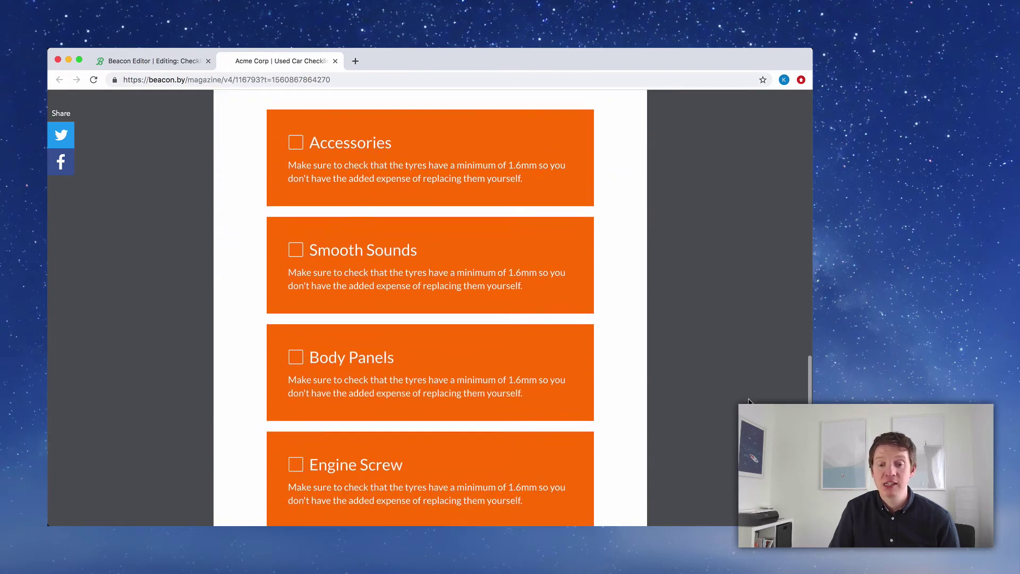